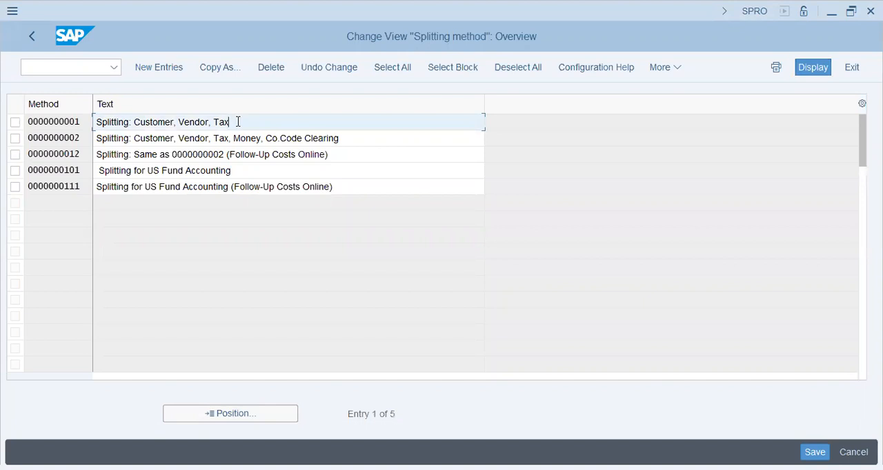
- Review the defined document splitting methods and their descriptions, and return to the IMG structure
left_click(348, 143)
left_click_drag(348, 143, 263, 143)
left_click(348, 156)
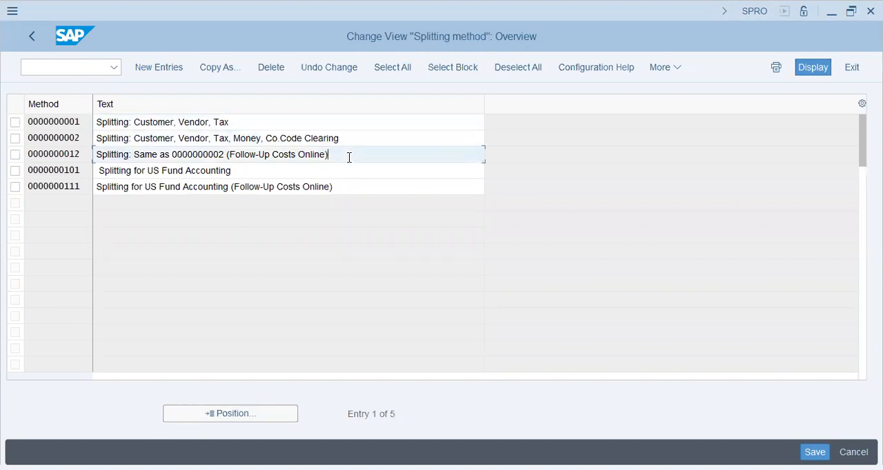
left_click(306, 175)
left_click(309, 187)
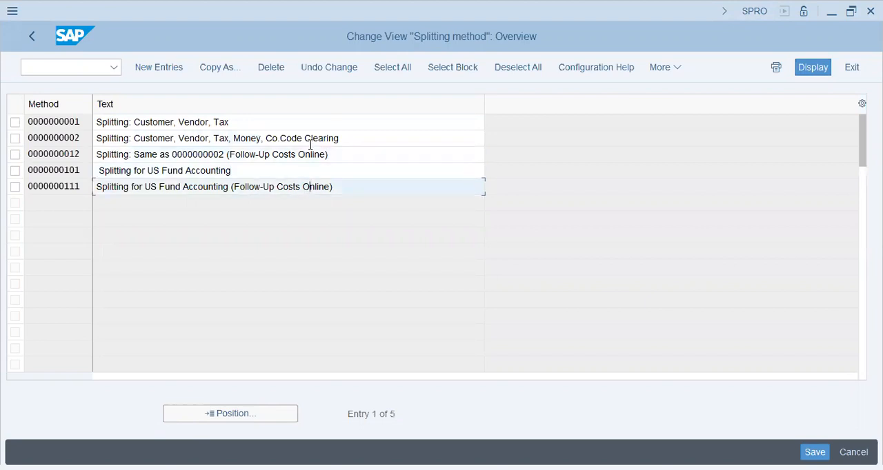
left_click(346, 153)
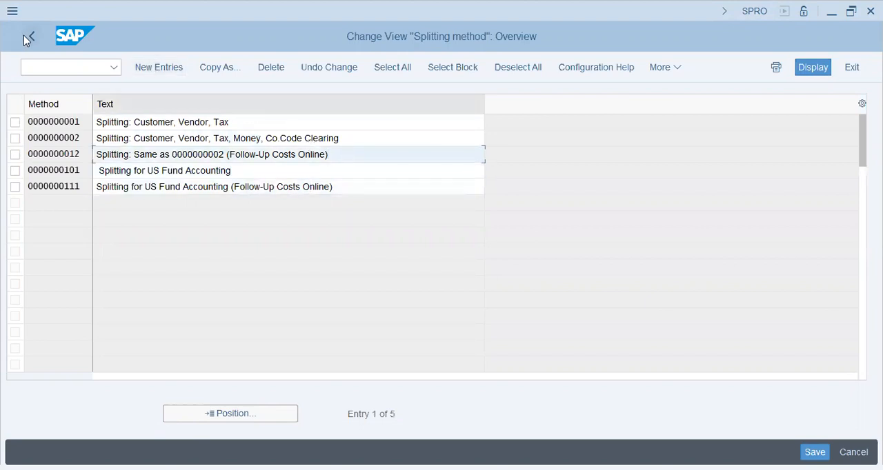
left_click(121, 124)
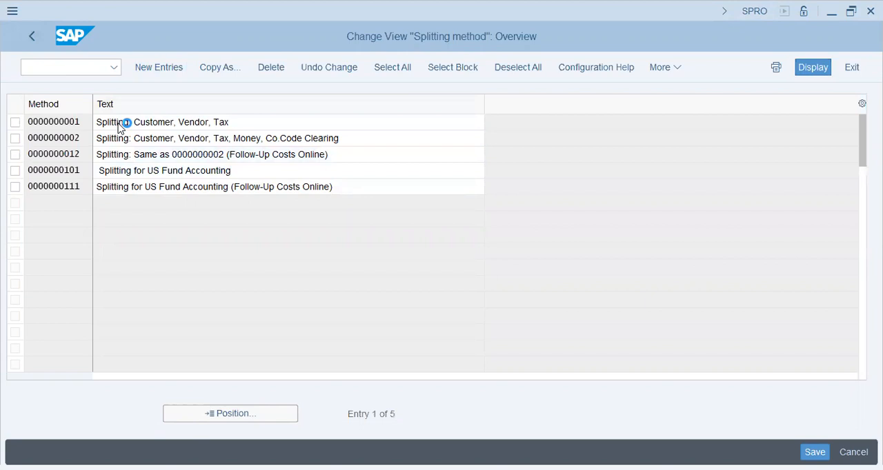
left_click(103, 109)
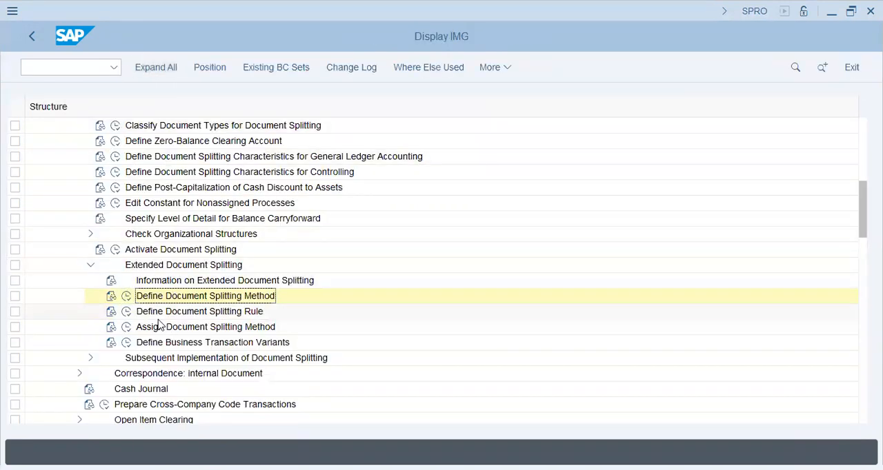
- Open Define Document Splitting Rule and review the business transactions and variants listed for each splitting method
left_click(126, 311)
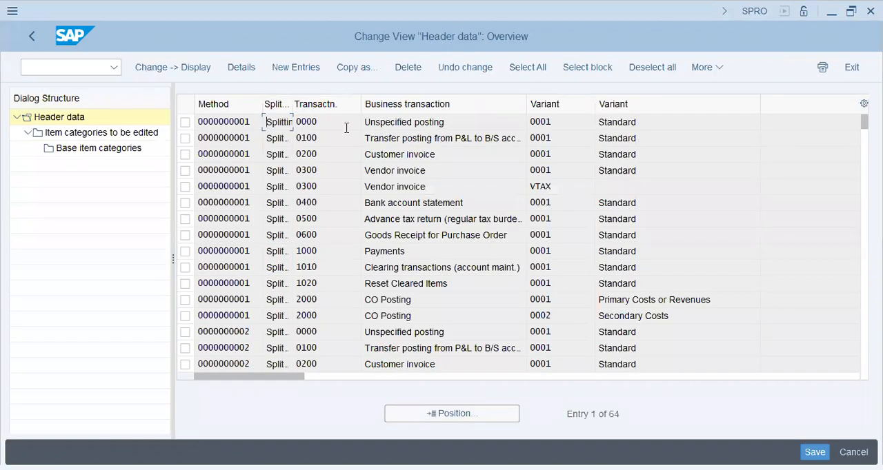
left_click_drag(223, 120, 264, 122)
left_click(339, 122)
double_click(413, 155)
left_click_drag(375, 173, 428, 171)
left_click_drag(361, 187, 465, 204)
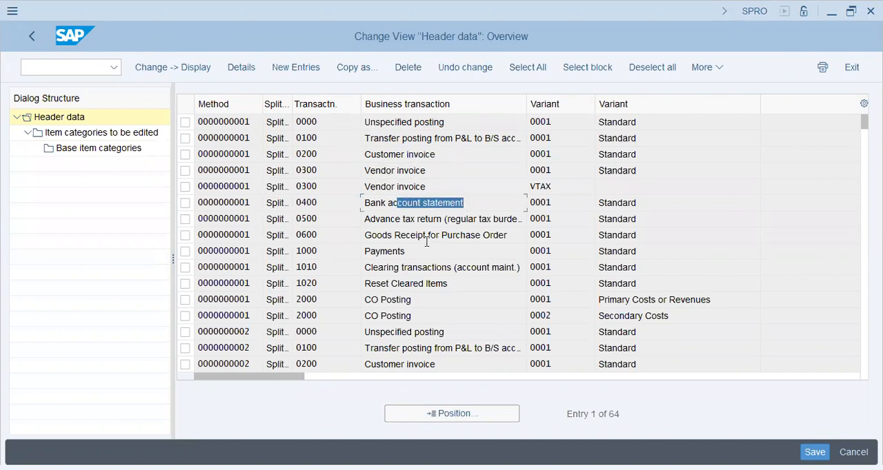
left_click_drag(386, 284, 429, 284)
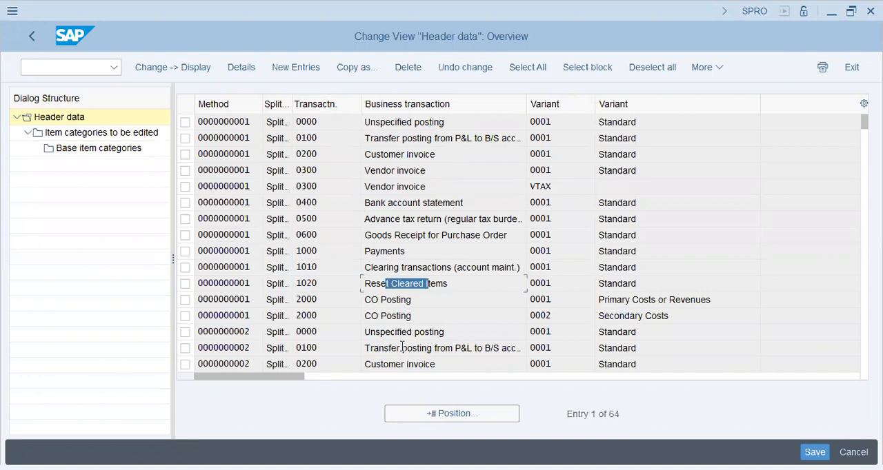
left_click(400, 348)
scroll(401, 346, "down", 3)
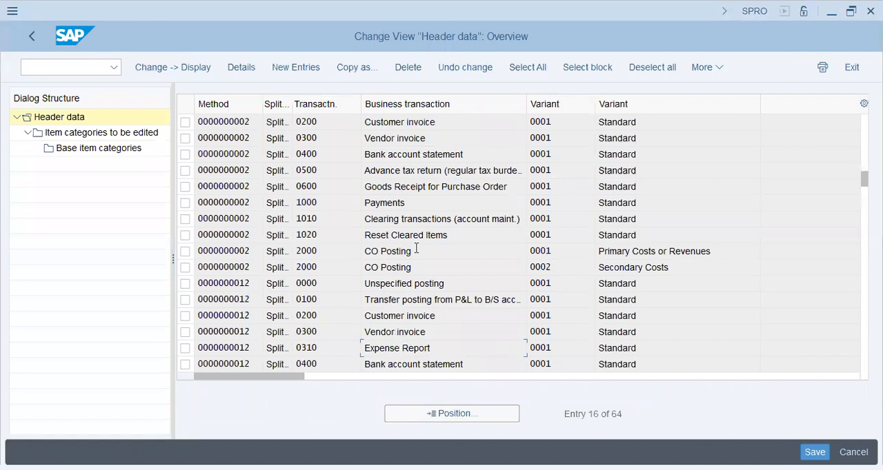
left_click_drag(864, 179, 864, 121)
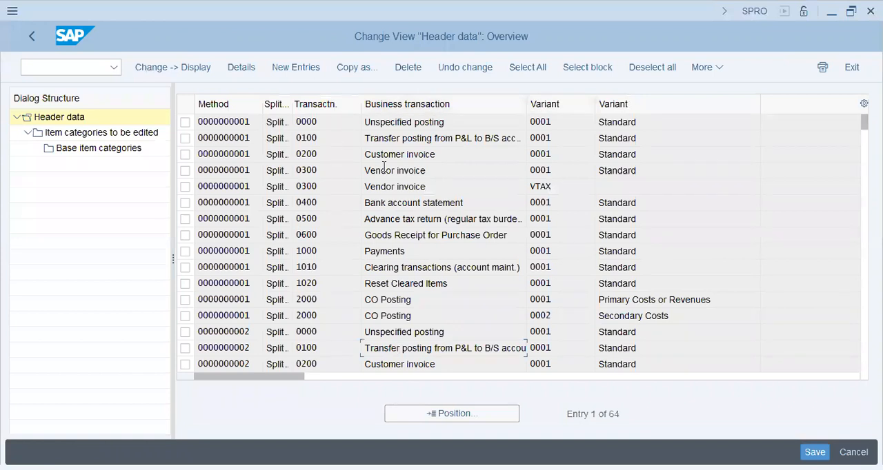
left_click(185, 187)
left_click(186, 170)
left_click(113, 136)
double_click(113, 135)
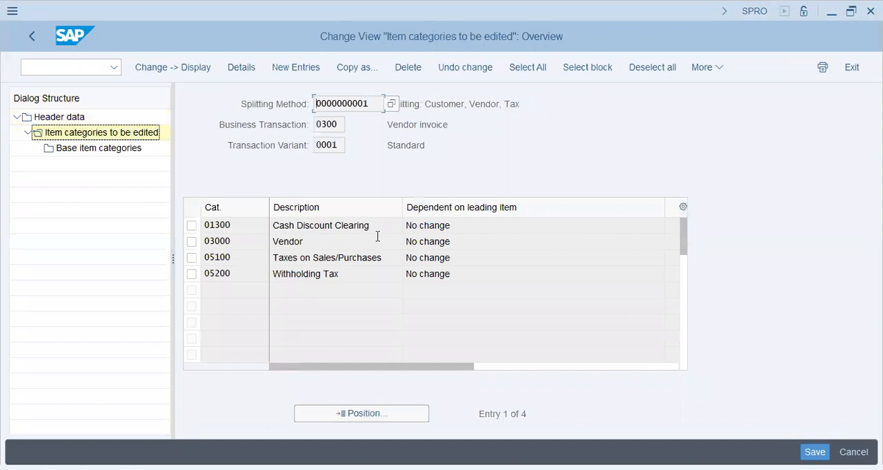
left_click(358, 238)
left_click(349, 274)
left_click(150, 134)
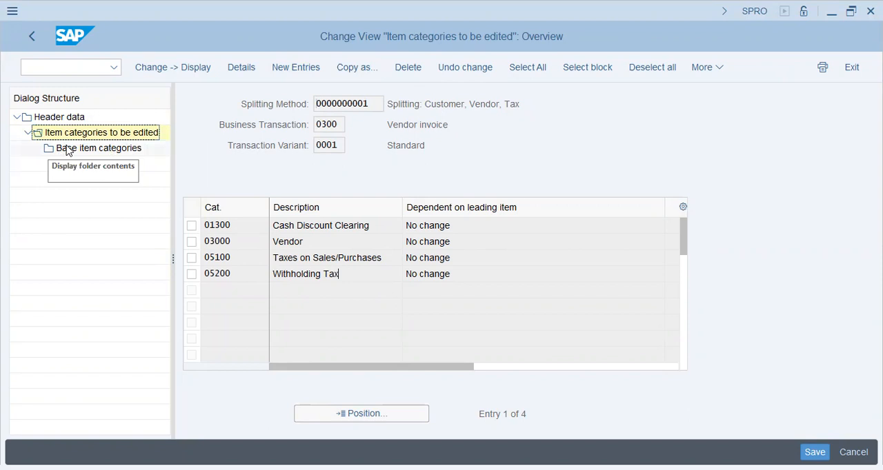
- Select item category 03000 Vendor and open its base item categories
left_click(191, 242)
left_click(106, 151)
left_click(105, 152)
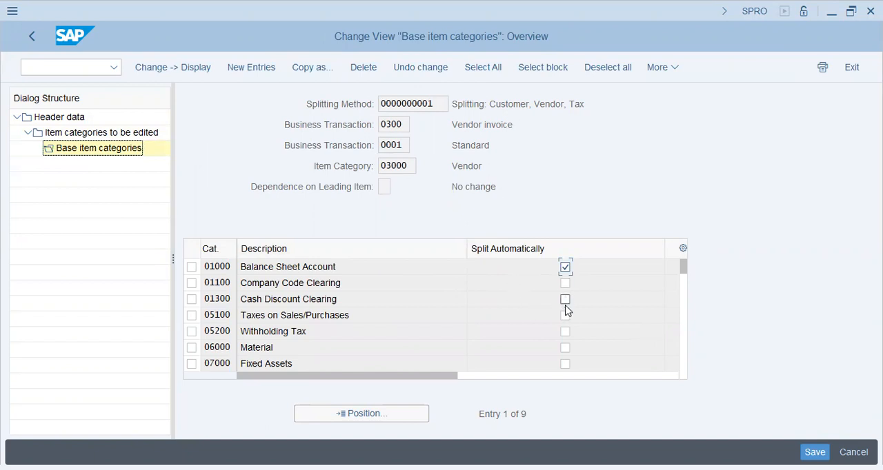
- Set Withholding Tax and Taxes on Sales/Purchases to split automatically, and save the change in one of the own customizing requests
left_click(564, 332)
left_click(565, 315)
left_click(853, 452)
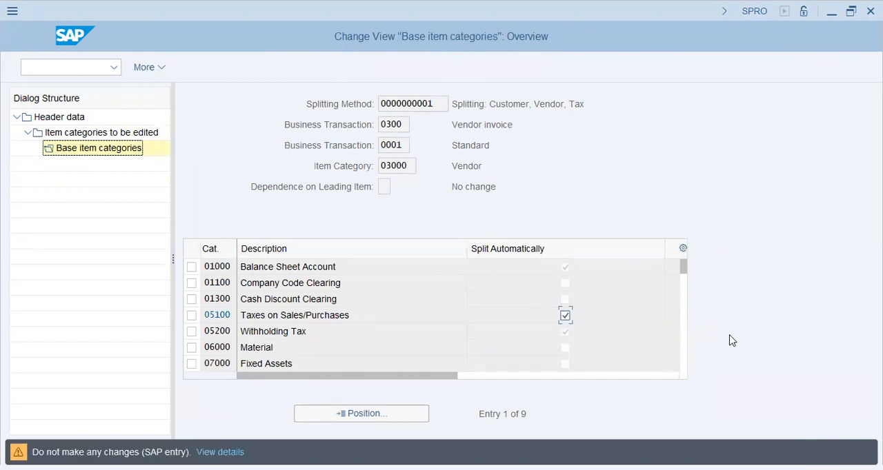
key("Down")
key("Return")
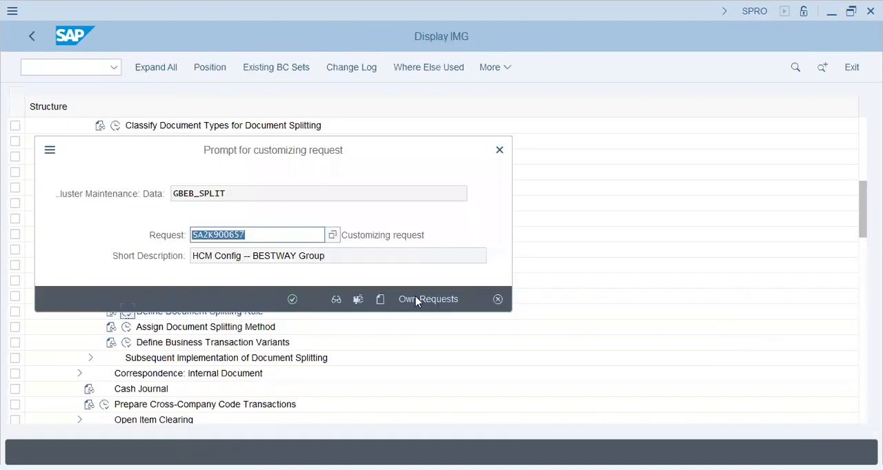
left_click(417, 298)
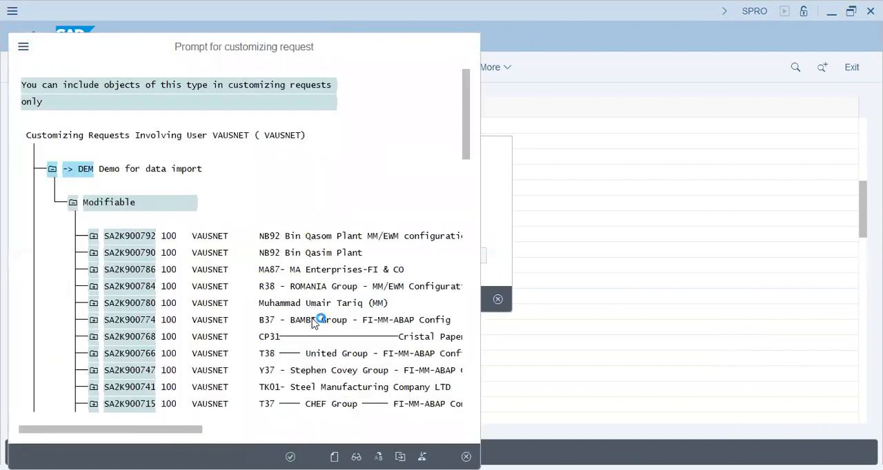
left_click(293, 300)
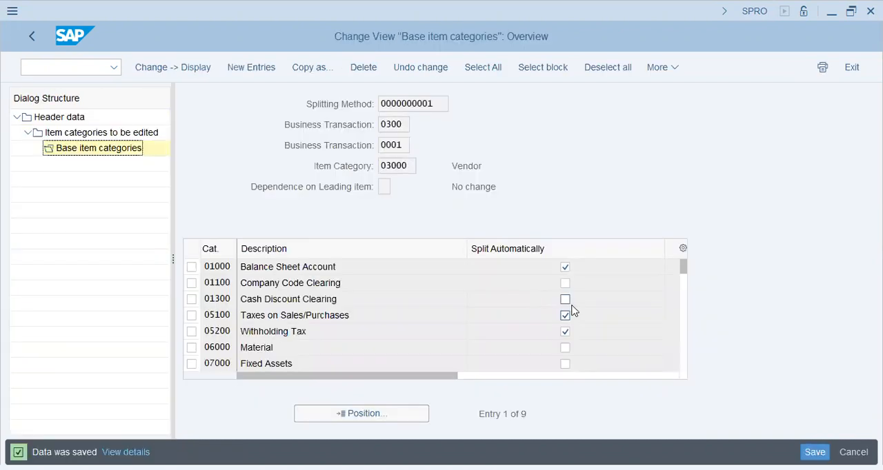
- Go back to the splitting rule header data, review the transactions of the remaining methods, and return to the IMG structure
left_click(32, 36)
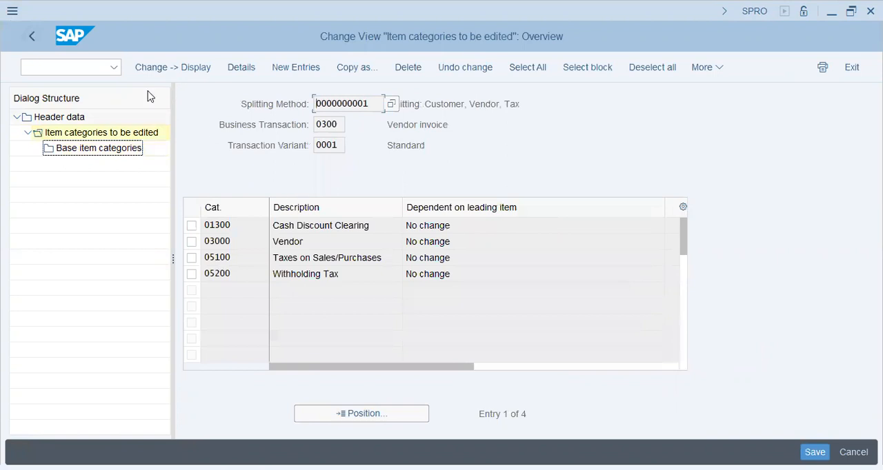
left_click(29, 38)
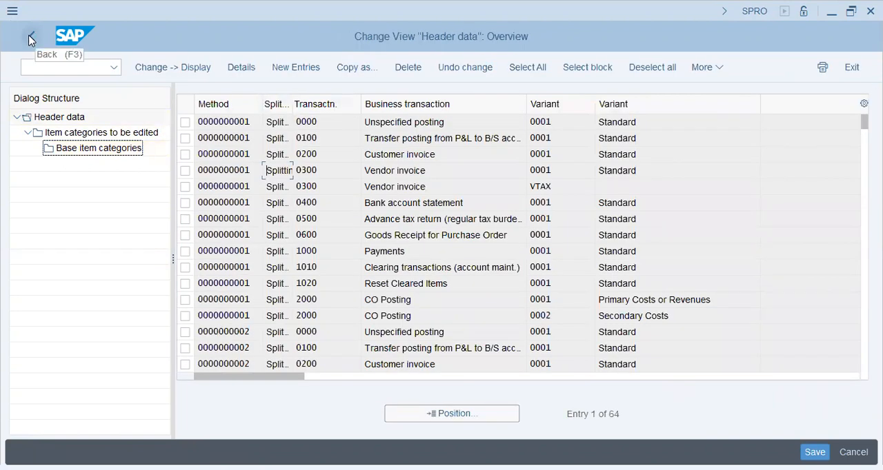
left_click(395, 138)
scroll(395, 138, "down", 5)
scroll(395, 138, "down", 5)
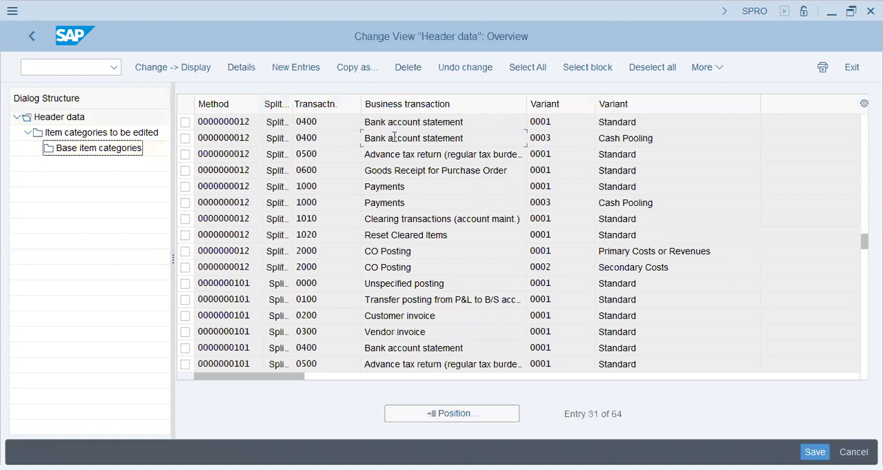
scroll(395, 138, "down", 5)
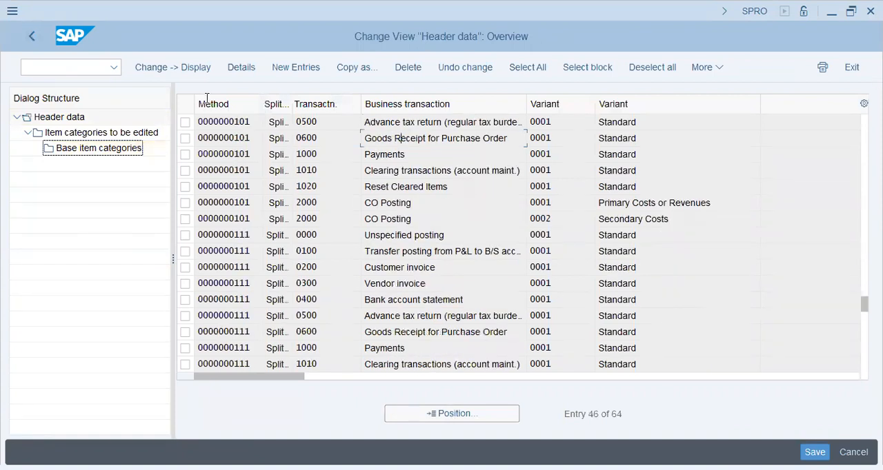
left_click(32, 36)
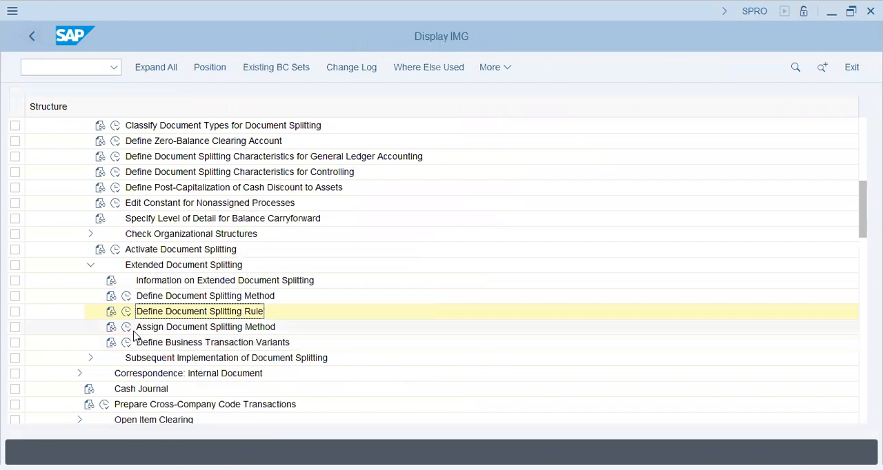
- Open Assign Document Splitting Method, check the assigned method and level-of-detail settings, and return to the IMG structure
double_click(234, 326)
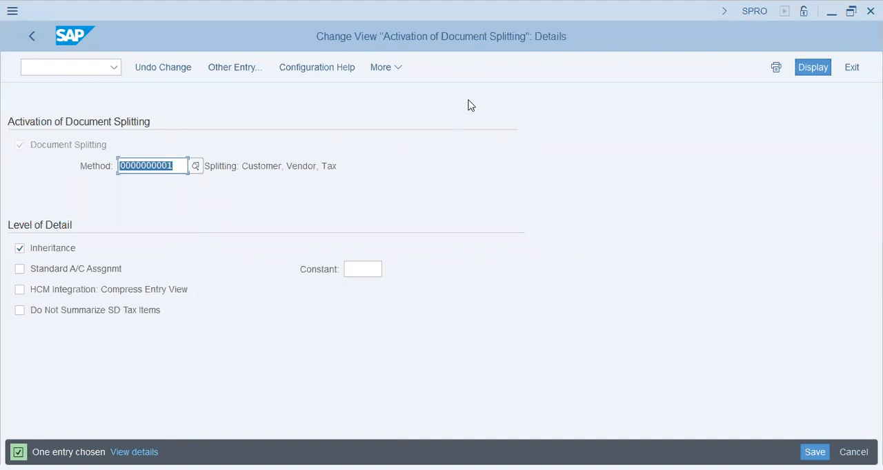
left_click_drag(253, 168, 371, 159)
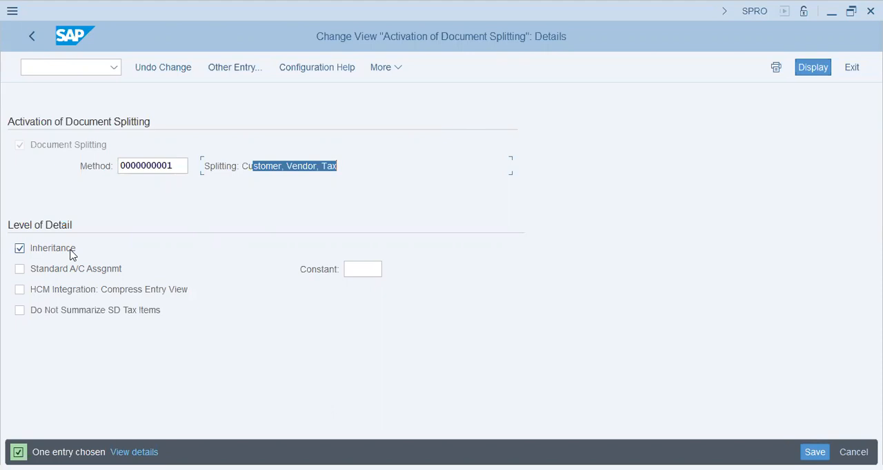
left_click(253, 169)
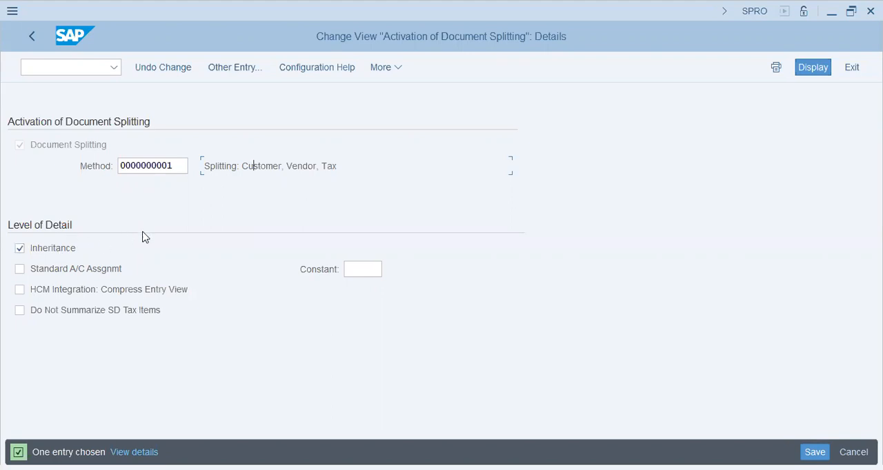
left_click(38, 38)
- Open Define Business Transaction Variants and display the assigned item categories for vendor invoice 0300, standard variant 0001
left_click(128, 342)
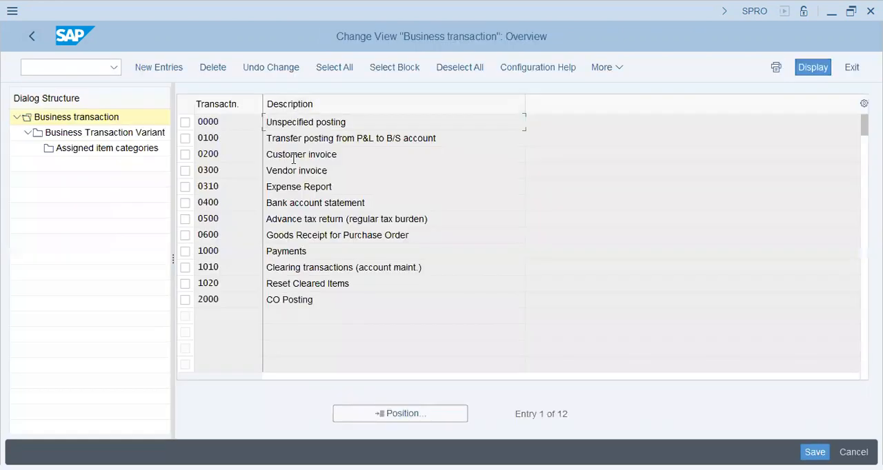
left_click(294, 170)
left_click(185, 172)
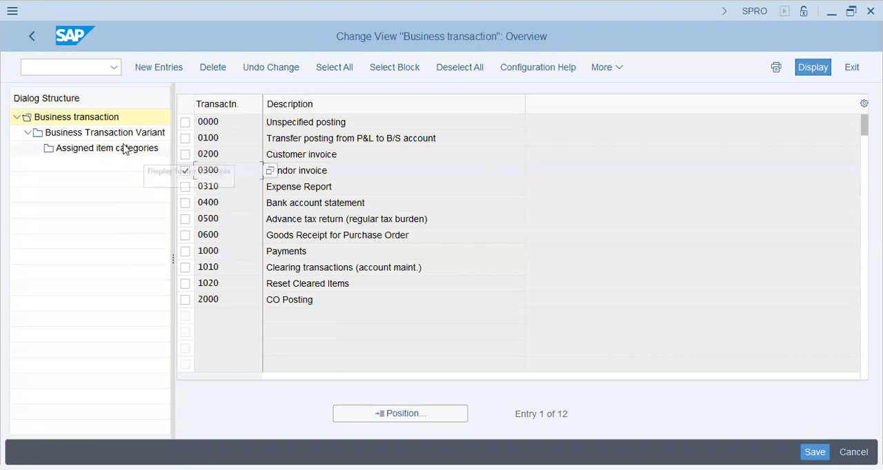
left_click(124, 136)
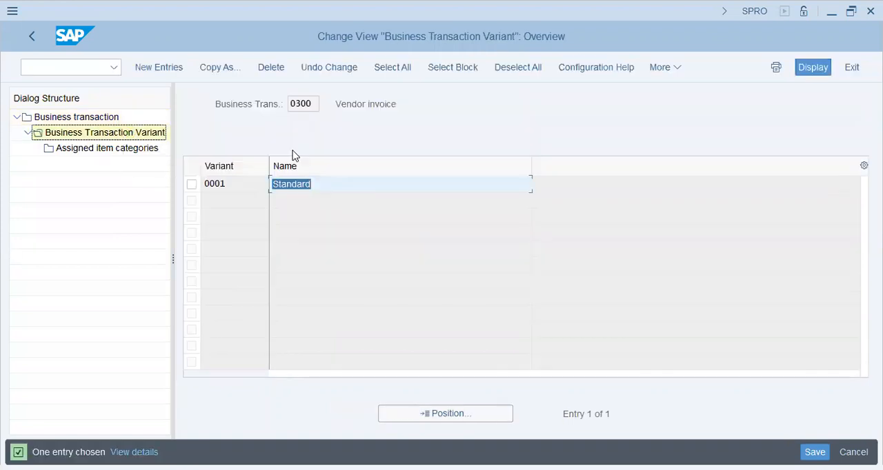
left_click(192, 185)
left_click(114, 147)
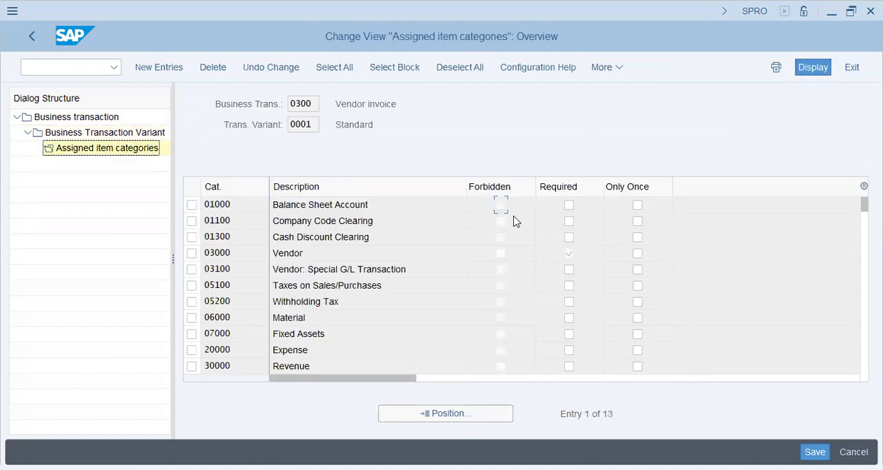
- Mark Taxes on Sales/Purchases and Withholding Tax as required, save the item categories, and leave the vendor invoice variant
left_click(569, 287)
left_click(570, 302)
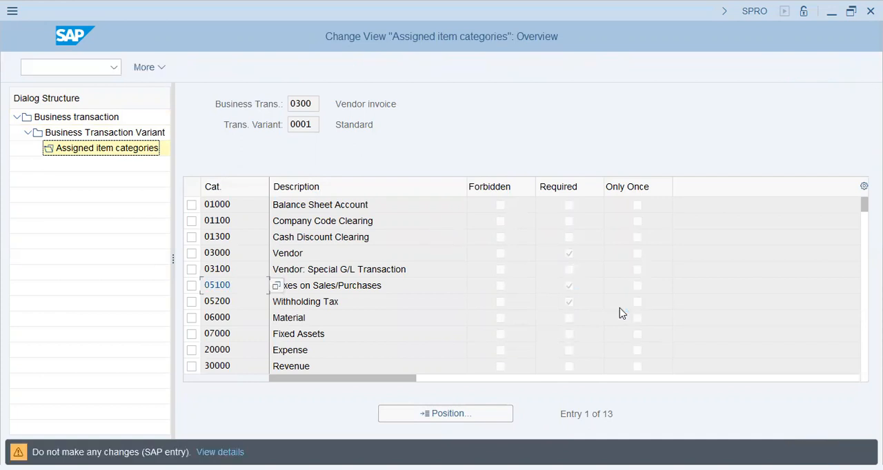
left_click(581, 301)
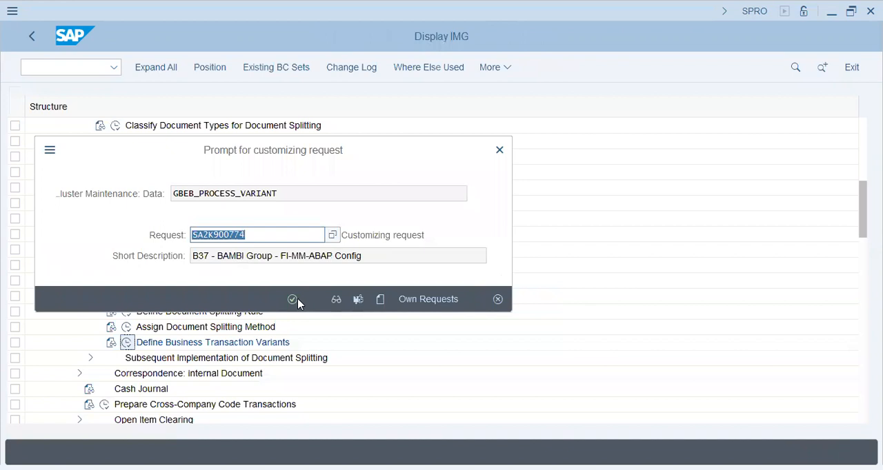
left_click(297, 302)
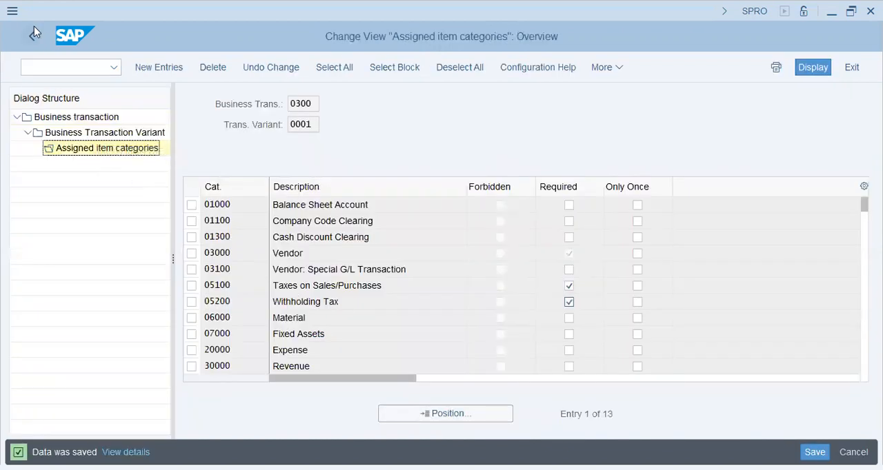
left_click(32, 37)
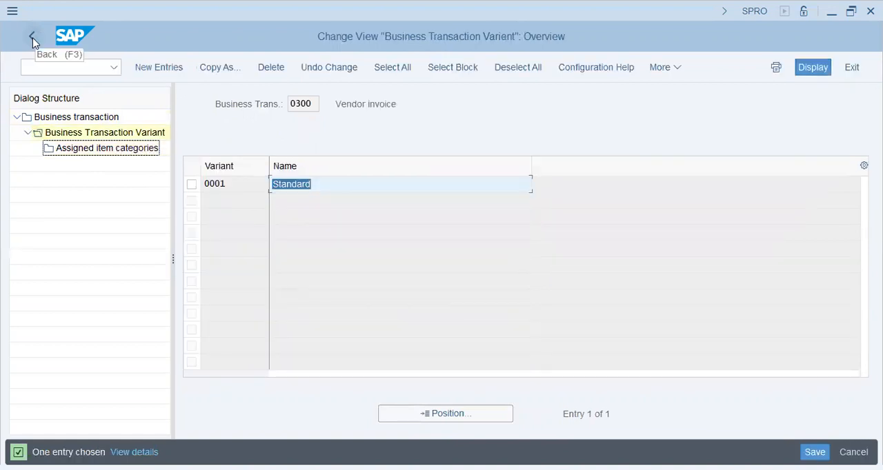
left_click(32, 37)
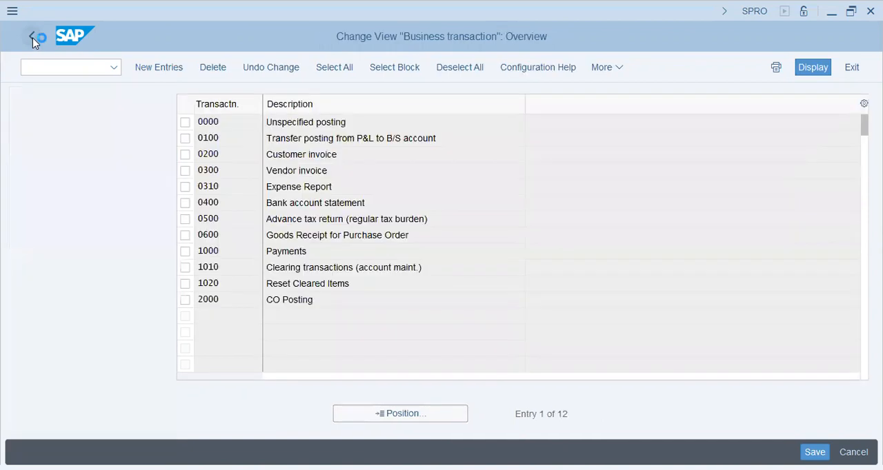
- Return to the IMG structure and look over the Subsequent Implementation of Document Splitting node
left_click(32, 37)
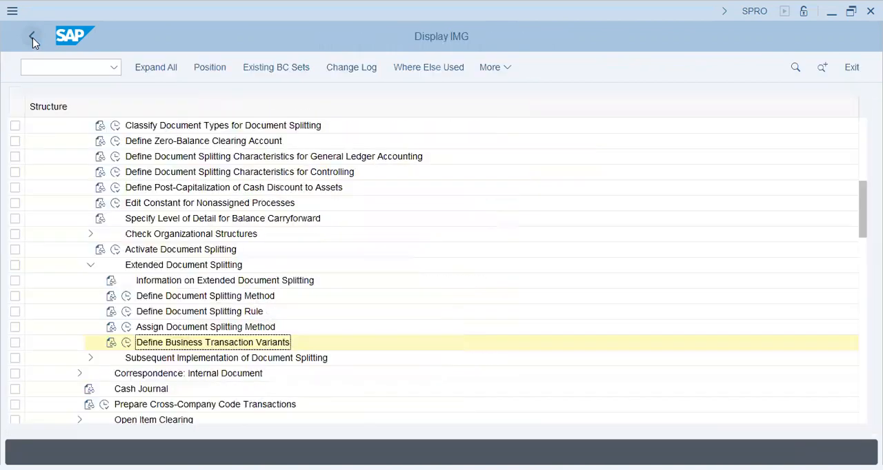
left_click(90, 358)
left_click(174, 359)
left_click(170, 374)
left_click(163, 388)
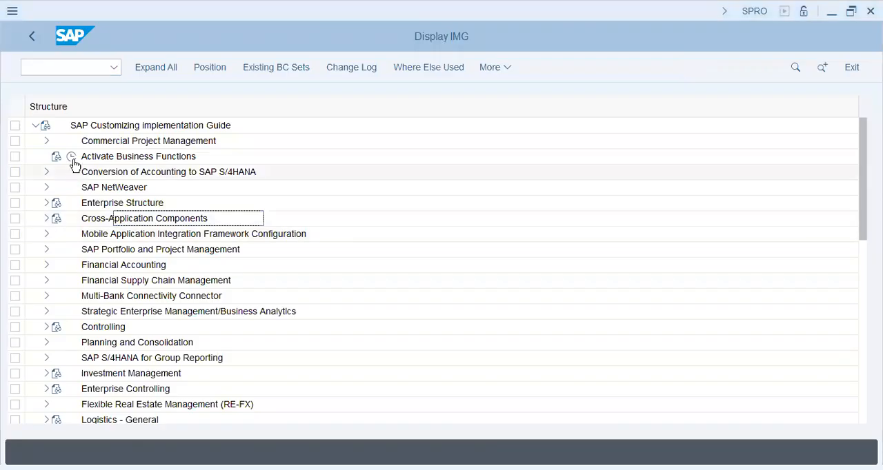
- Leave the IMG and the customizing project screen to return to SAP Easy Access
left_click(47, 66)
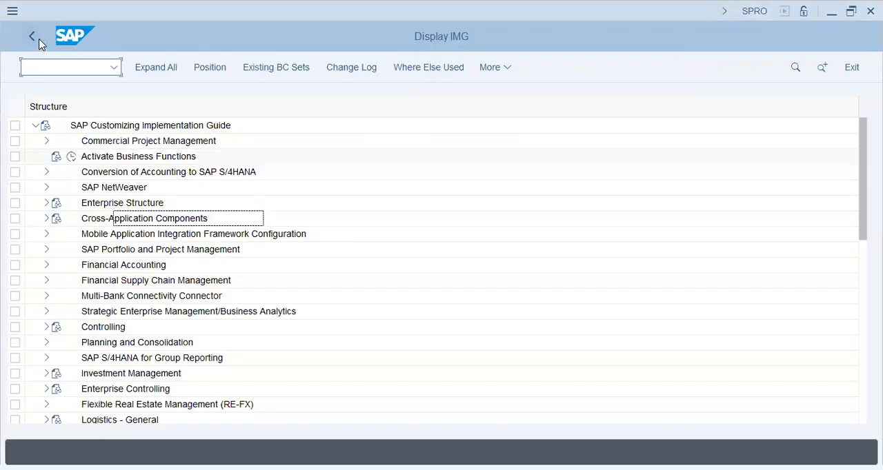
left_click(39, 42)
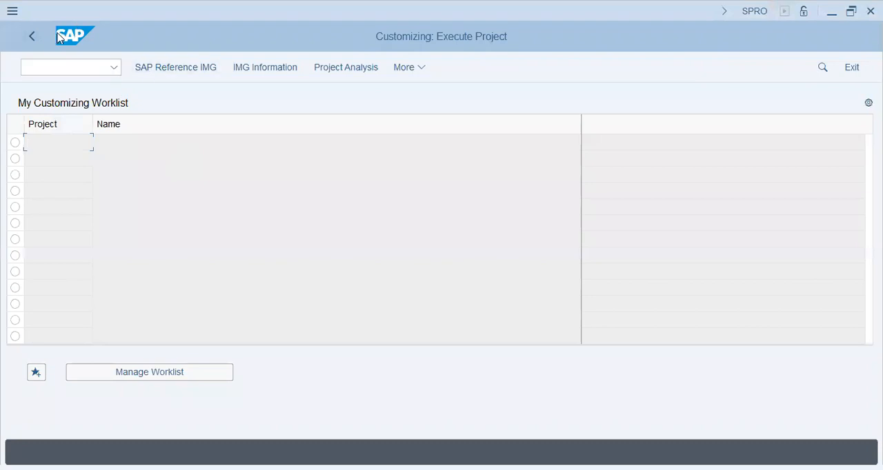
left_click(32, 40)
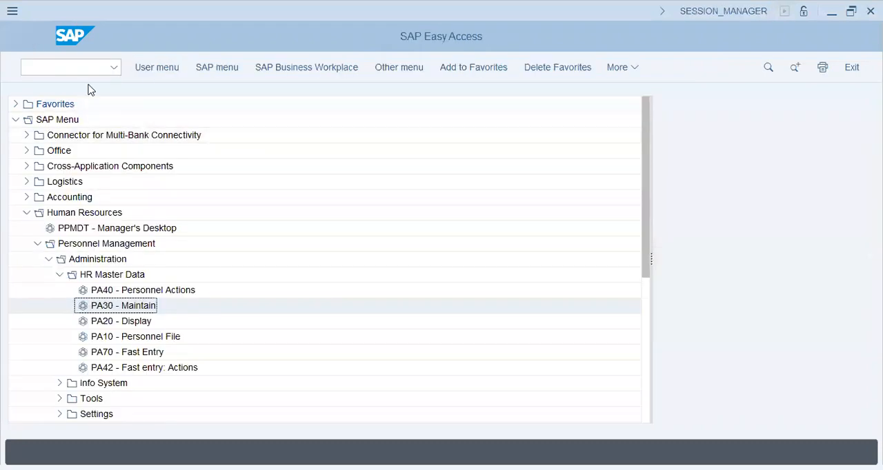
- Open central G/L account maintenance from the General Ledger master records under Financial Accounting
left_click(37, 244)
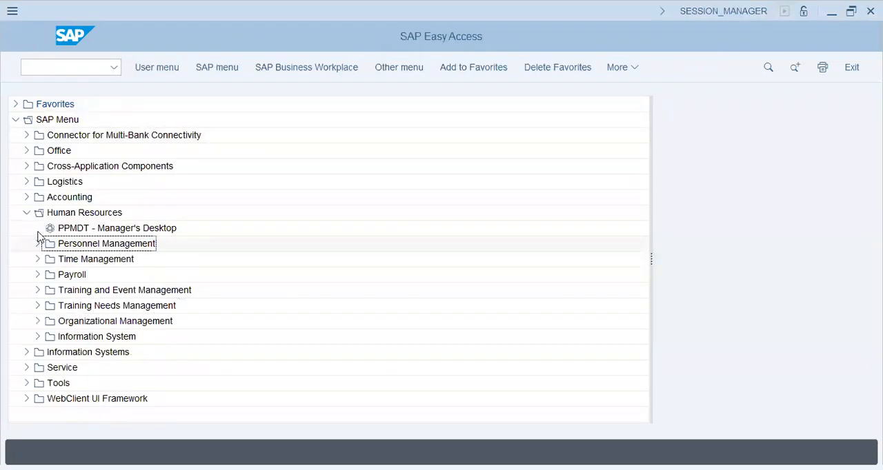
left_click(27, 198)
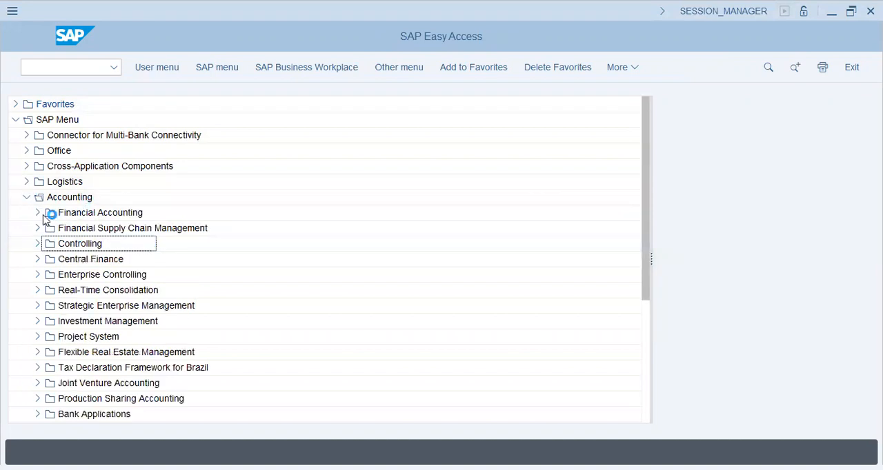
left_click(37, 214)
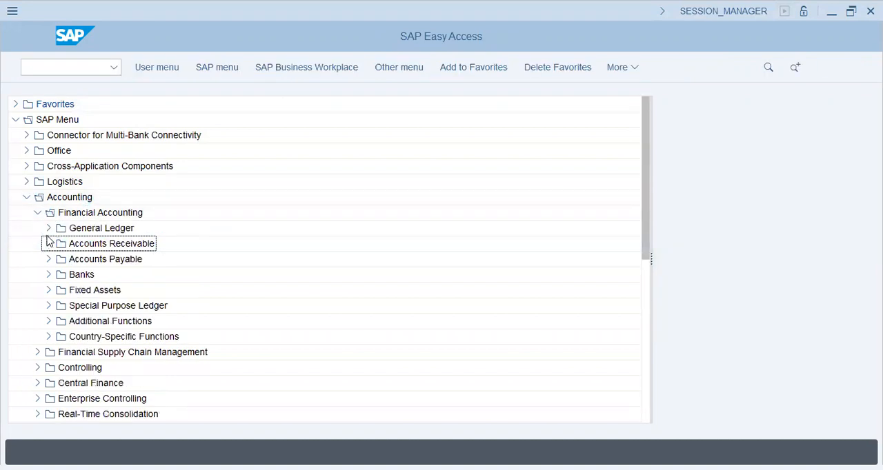
left_click(49, 229)
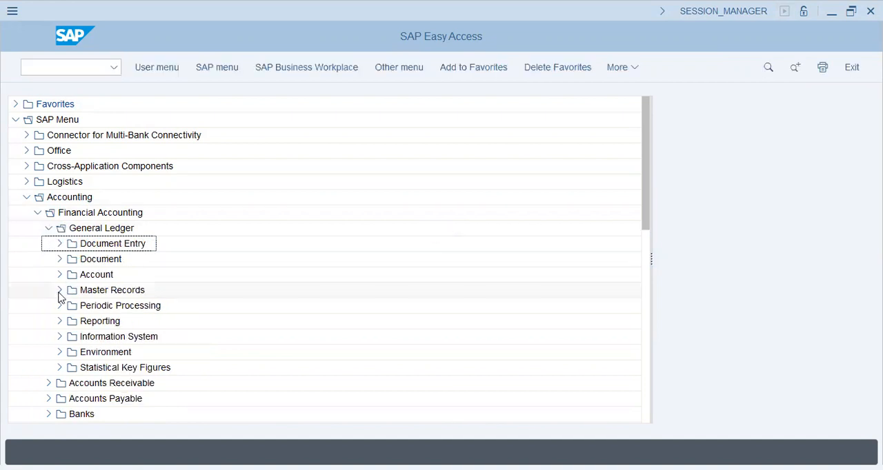
left_click(59, 294)
left_click(71, 306)
left_click(107, 324)
left_click(81, 321)
left_click(138, 339)
double_click(138, 338)
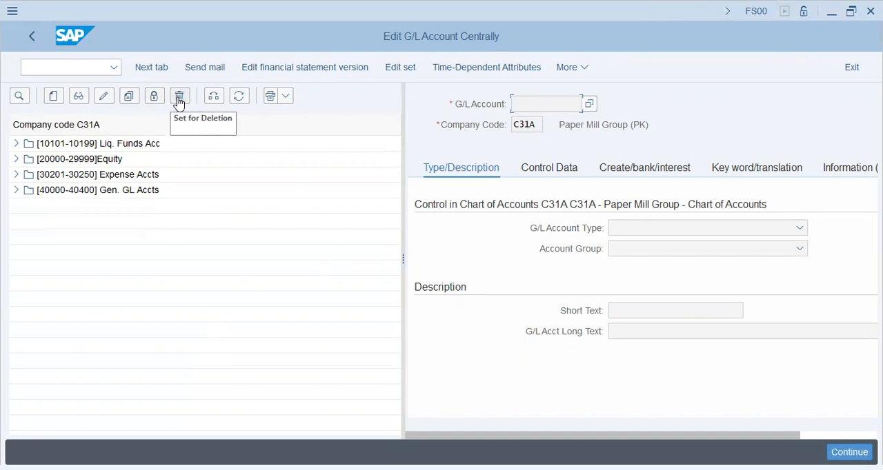
- Change the company code of the account list to B37 and expand its Equity account group
left_click(215, 98)
type("b37")
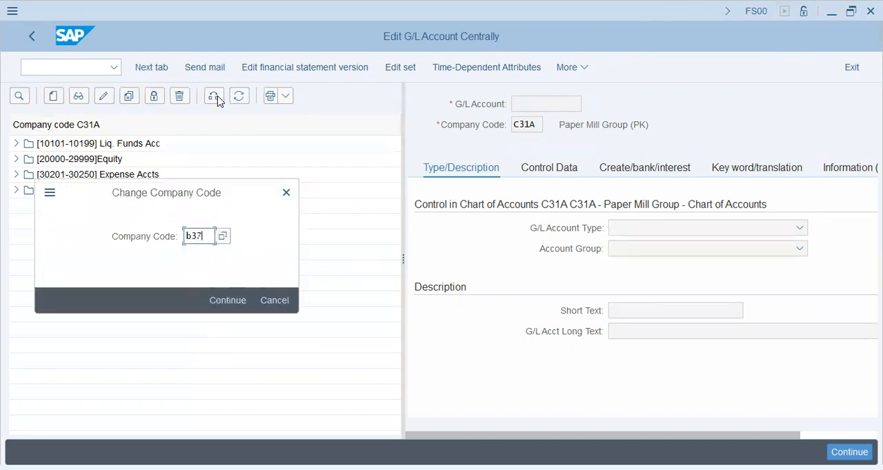
key("Return")
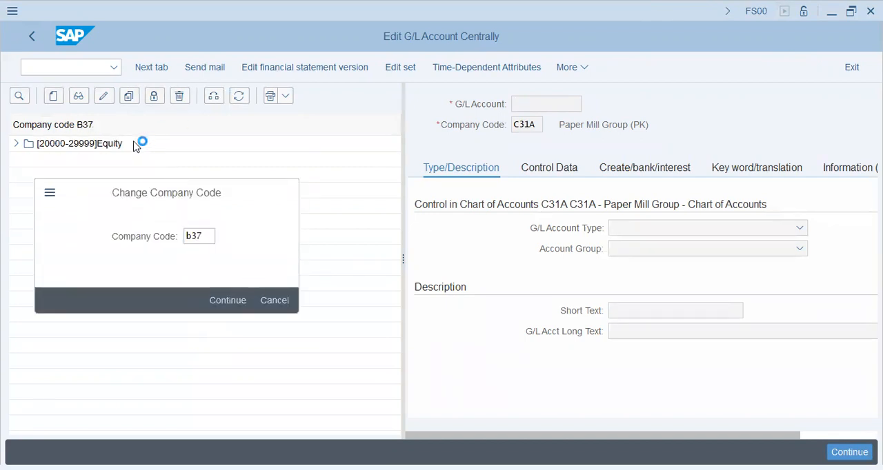
left_click(16, 143)
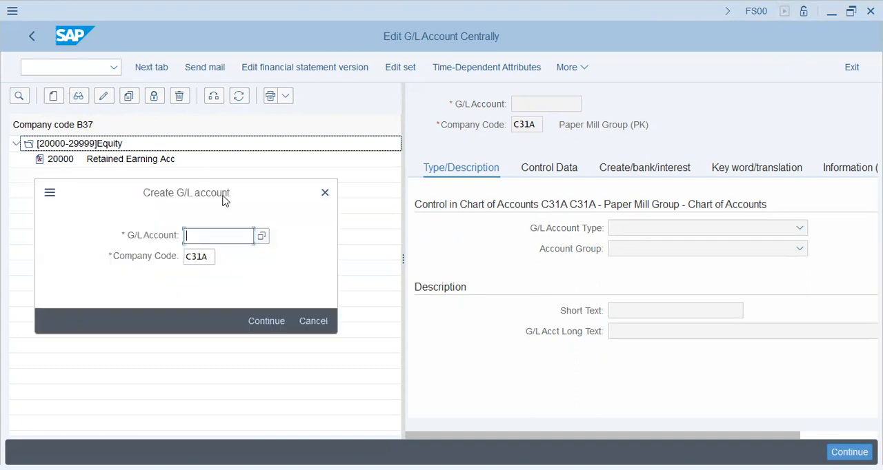
- Check the account group number ranges and start creating G/L account 30201 in company code B37
left_click(322, 196)
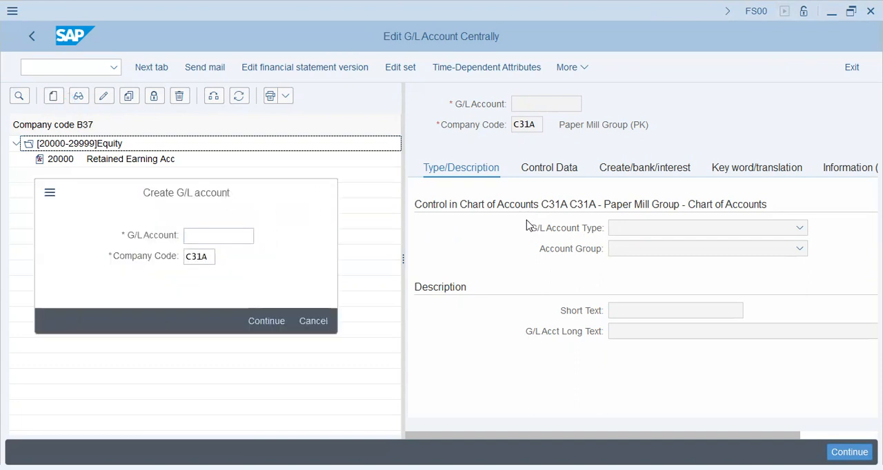
left_click(651, 252)
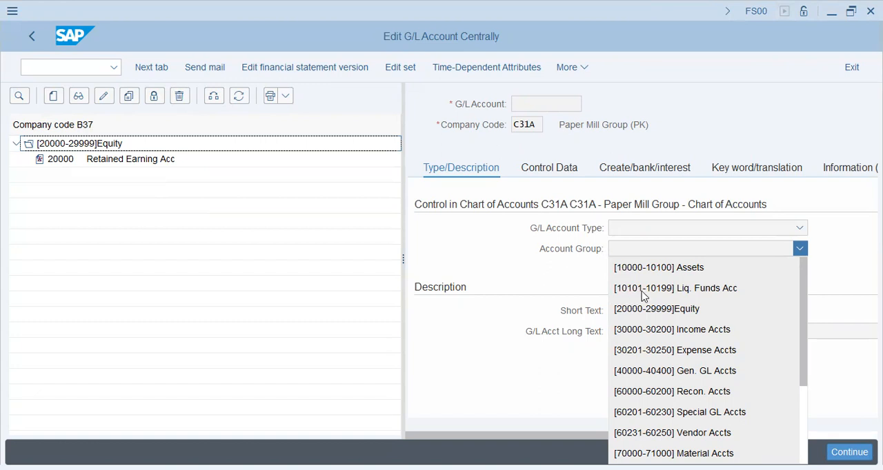
left_click(56, 97)
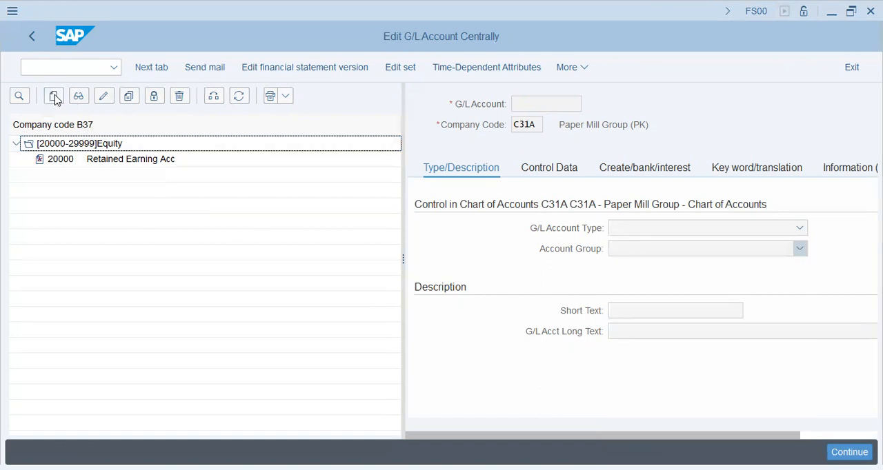
type("30201")
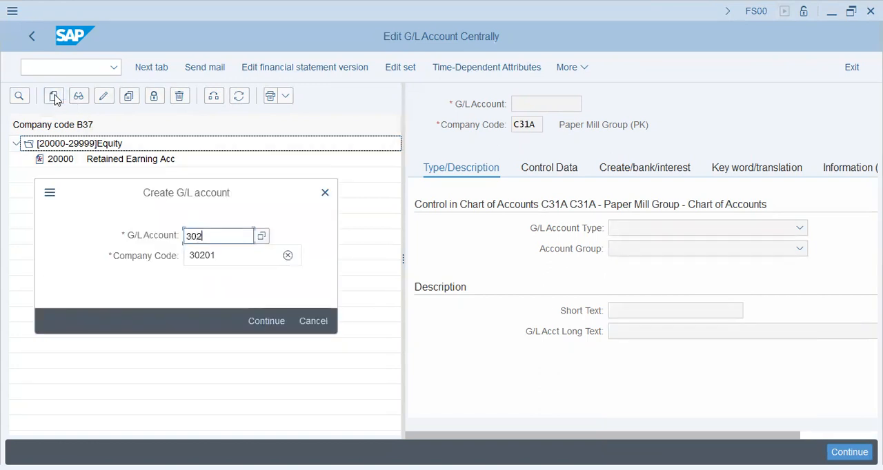
key("Return")
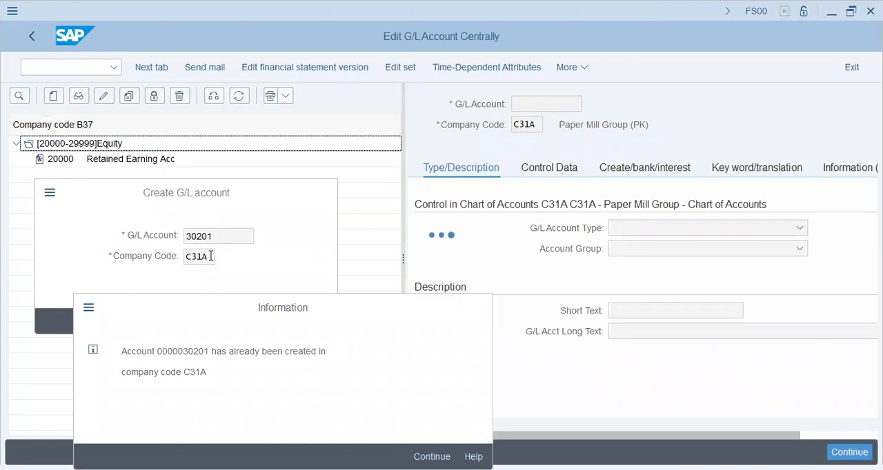
key("Return")
type("b37")
key("Return")
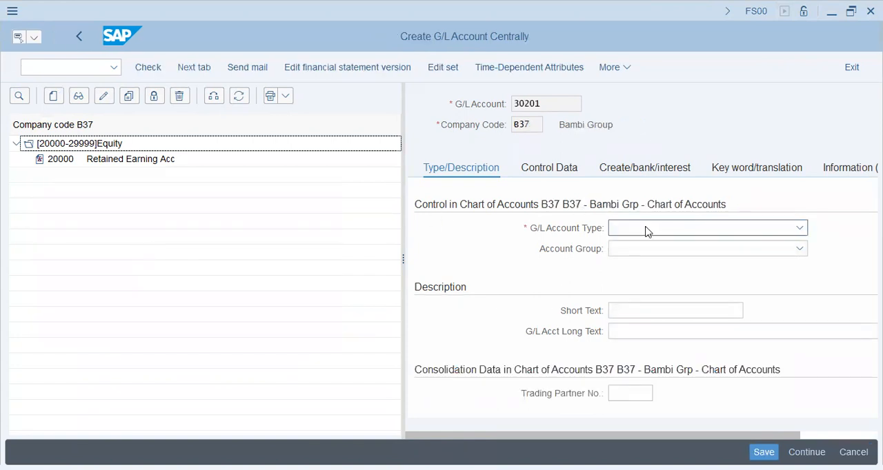
left_click(647, 230)
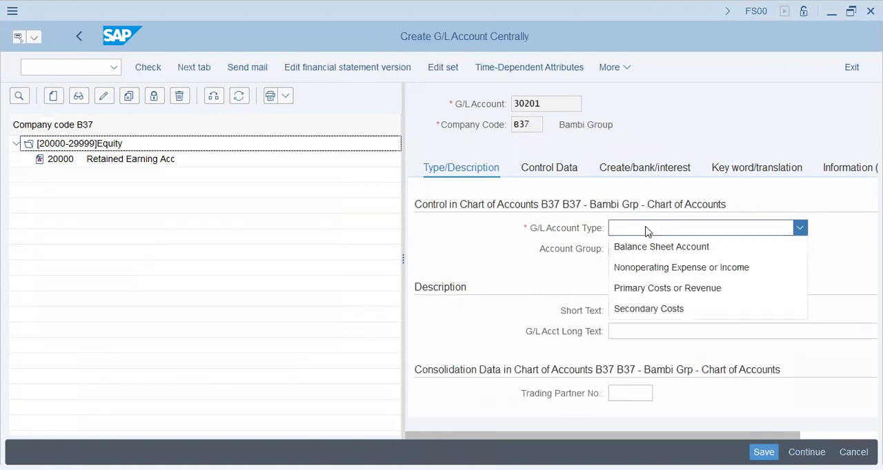
left_click(645, 267)
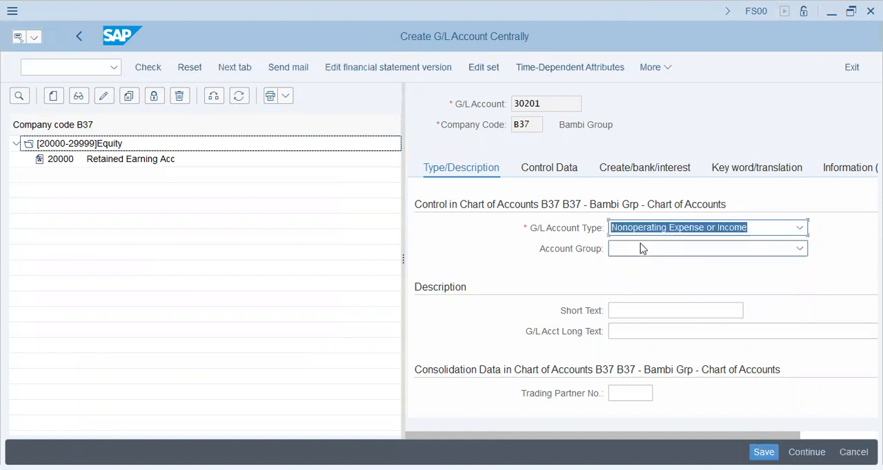
left_click(641, 249)
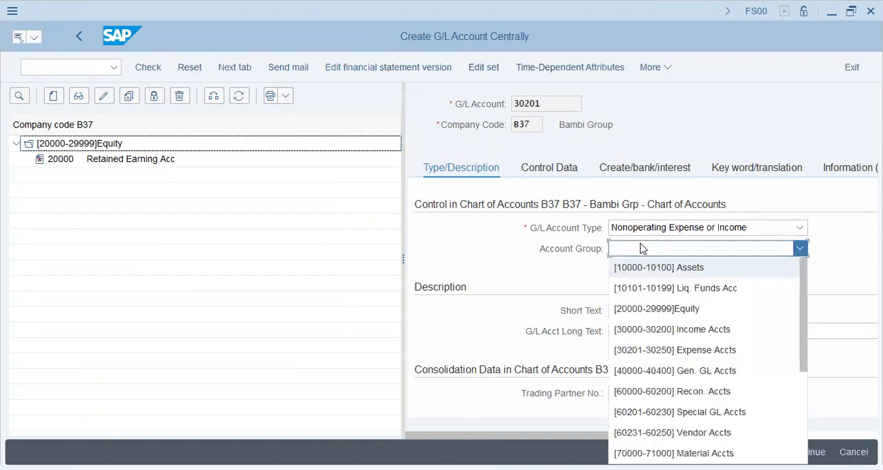
left_click(658, 348)
left_click(658, 312)
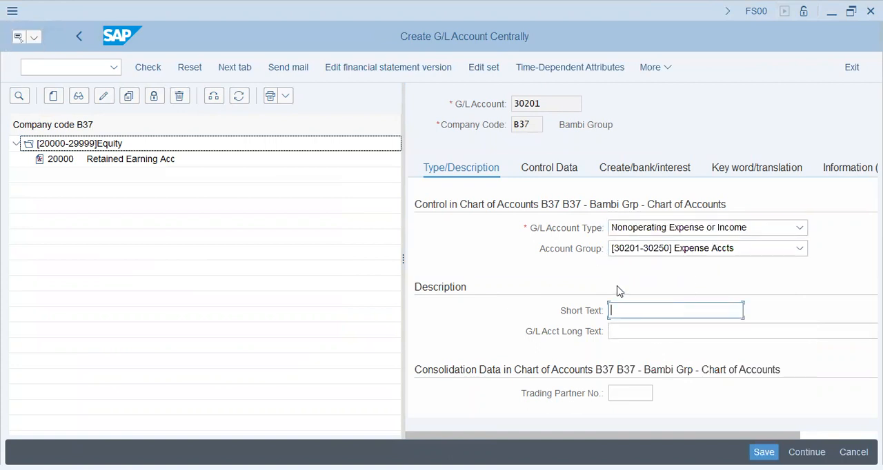
type("Internet Expenses")
key("Tab")
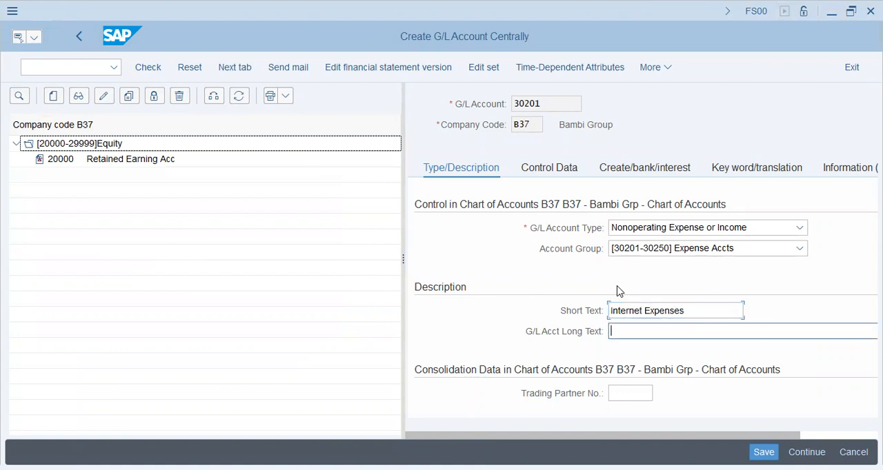
key("shift+Tab")
type("P")
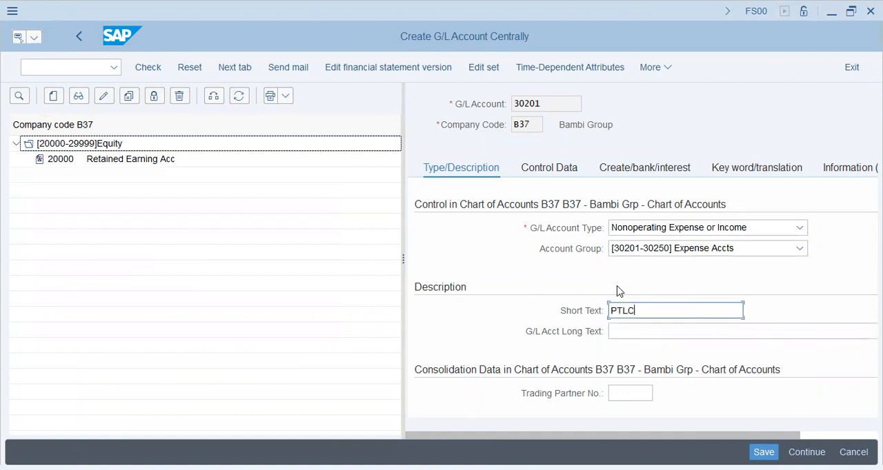
type("T")
key("BackSpace")
key("BackSpace")
type("Storm Fiber Internet")
- Enter "Storm Fiber Internet" as both the short text and the long text of the G/L account
key("Tab")
type("Storm")
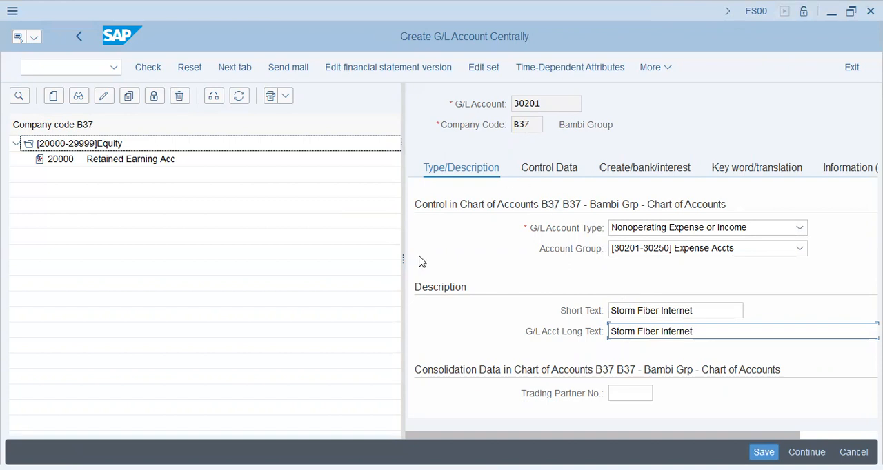
- Widen the account details area and display the control data of G/L account 30201
left_click_drag(401, 257, 182, 257)
left_click(338, 170)
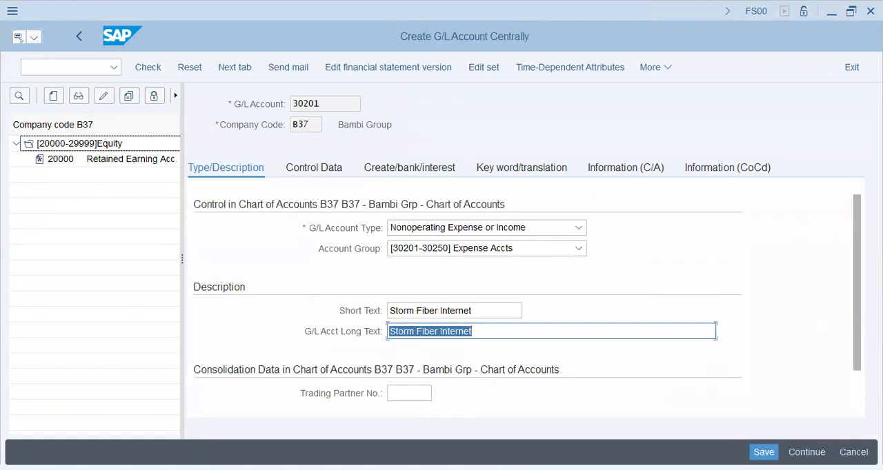
scroll(527, 301, "down", 1)
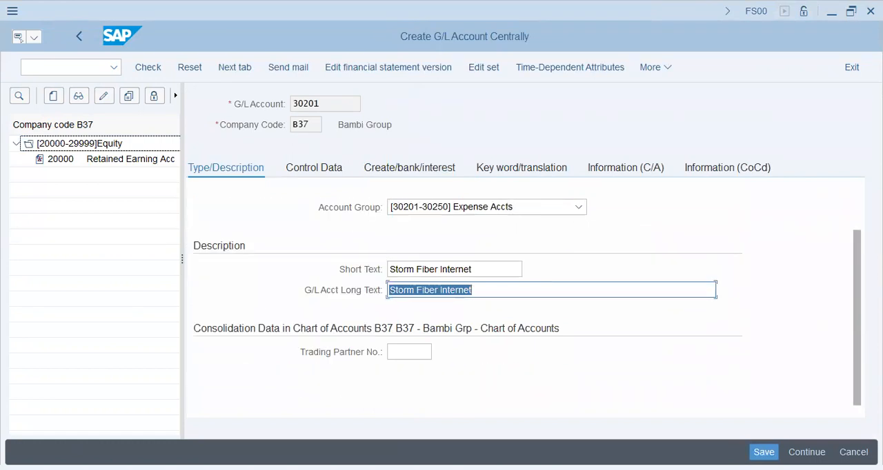
left_click(319, 168)
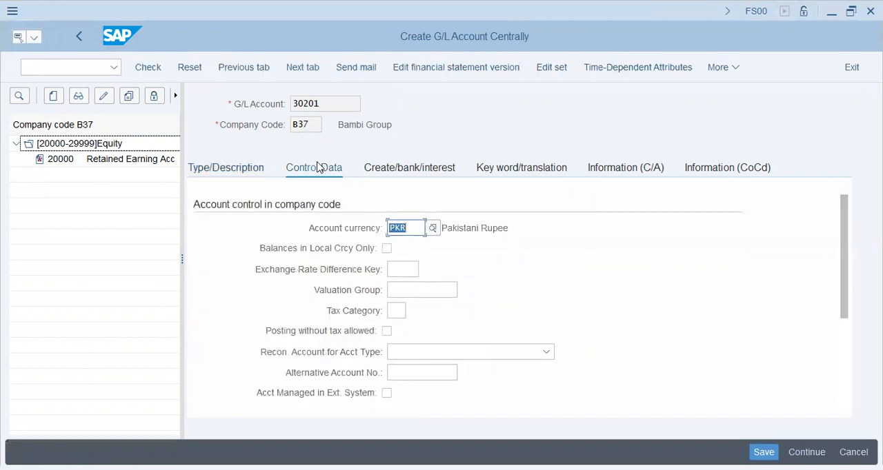
- Set the tax category to * (All tax types allowed) and allow posting without tax
left_click(406, 271)
left_click(410, 289)
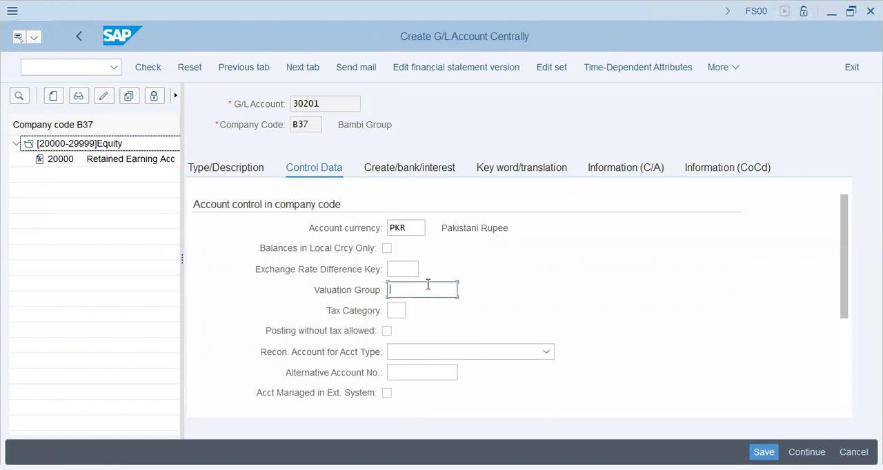
left_click(398, 311)
left_click(464, 325)
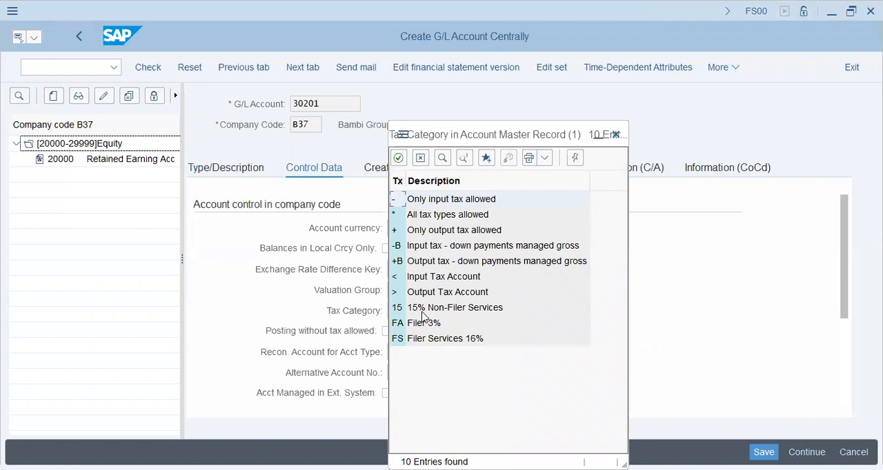
left_click(412, 215)
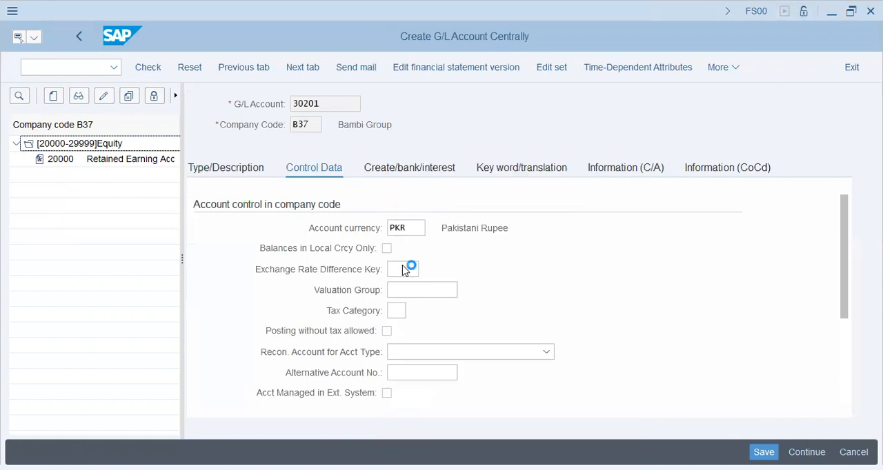
- Review the reconciliation account types, the alternative account number and the account management settings in the control data
left_click(428, 353)
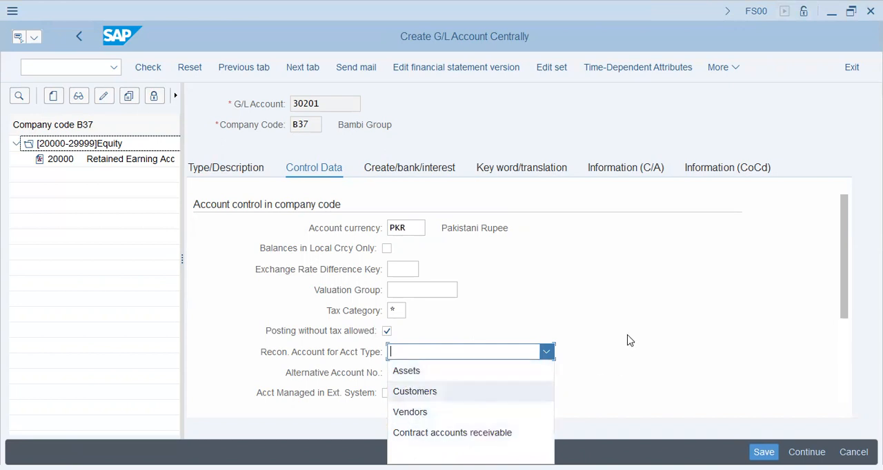
left_click(646, 360)
left_click_drag(849, 273, 849, 315)
left_click(445, 289)
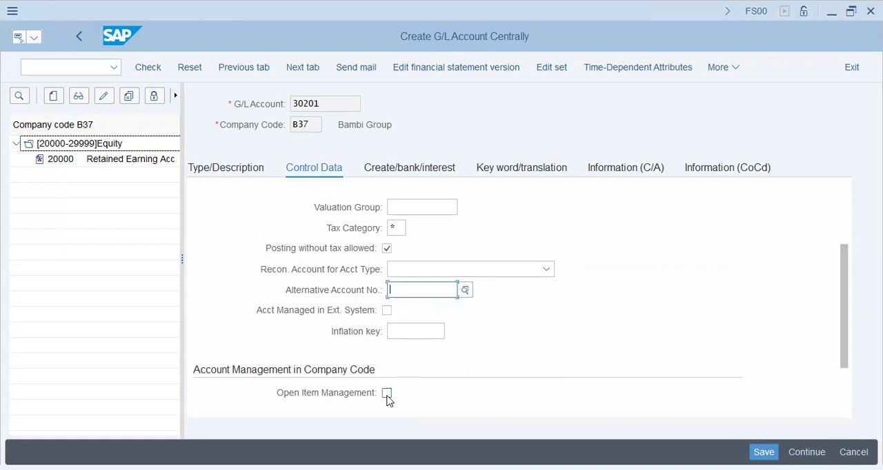
scroll(846, 335, "down", 3)
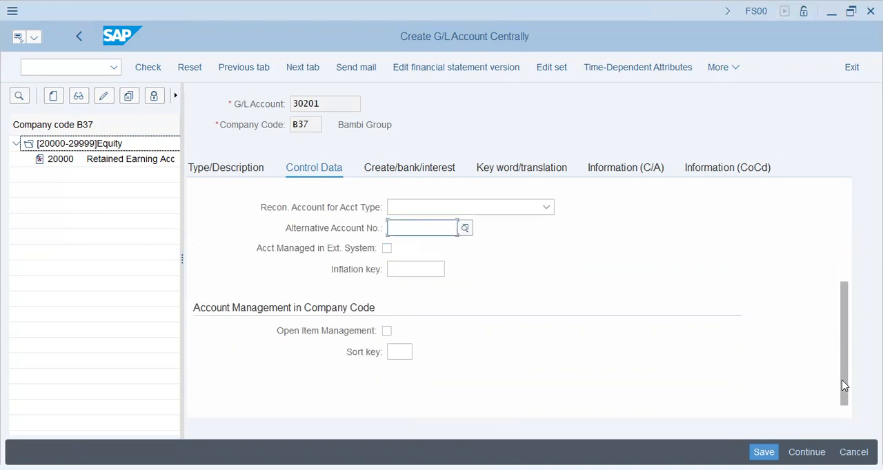
- Set the sort key of G/L account 30201 to 001 (Posting date)
left_click(400, 354)
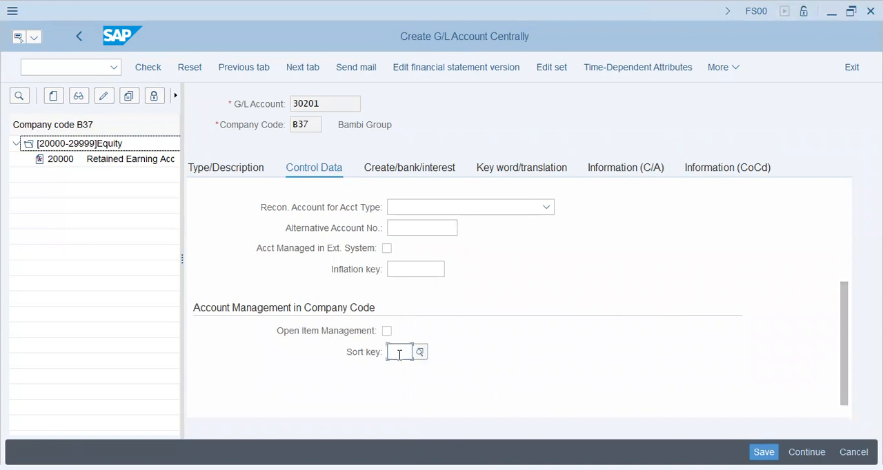
scroll(399, 358, "up", 4)
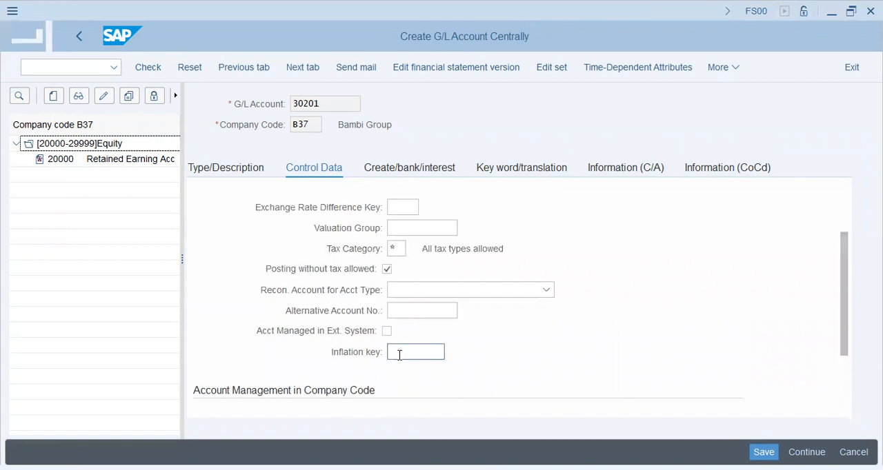
left_click_drag(851, 329, 842, 398)
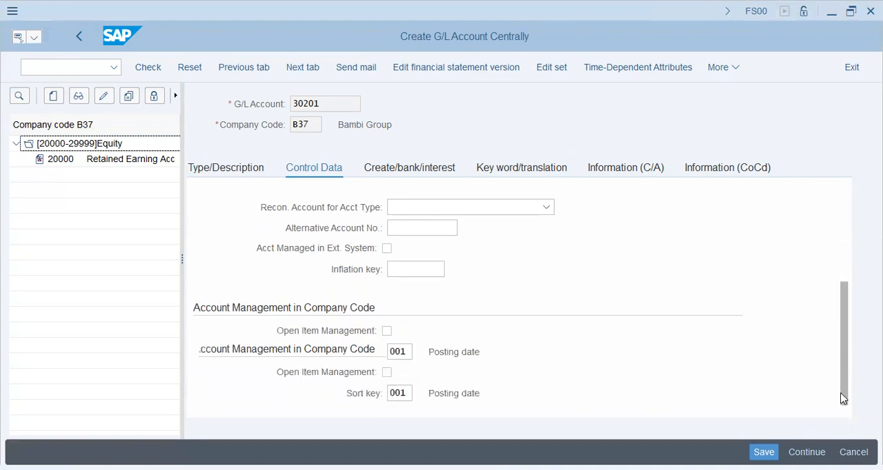
- Assign field status group G001 to G/L account 30201 and save the account
left_click(400, 169)
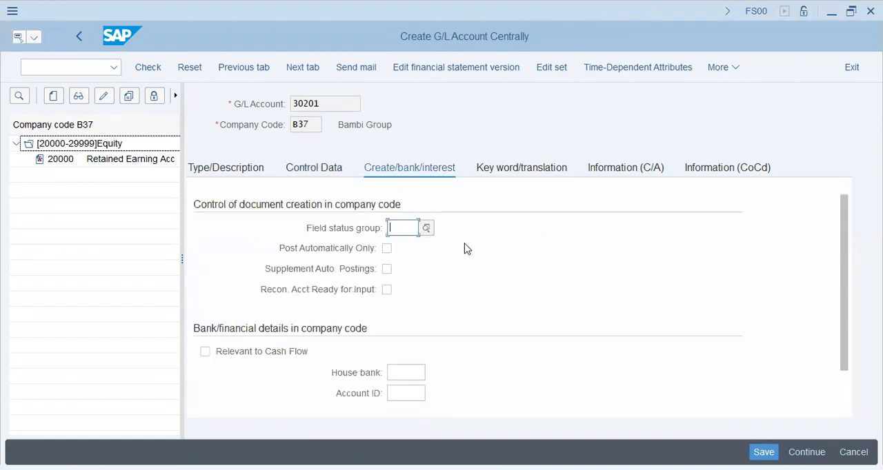
type("g001")
key("Tab")
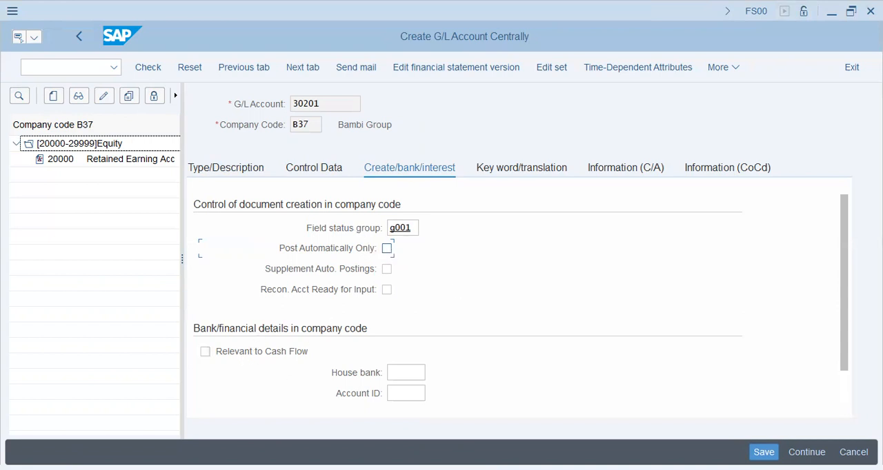
key("ctrl+s")
left_click(115, 177)
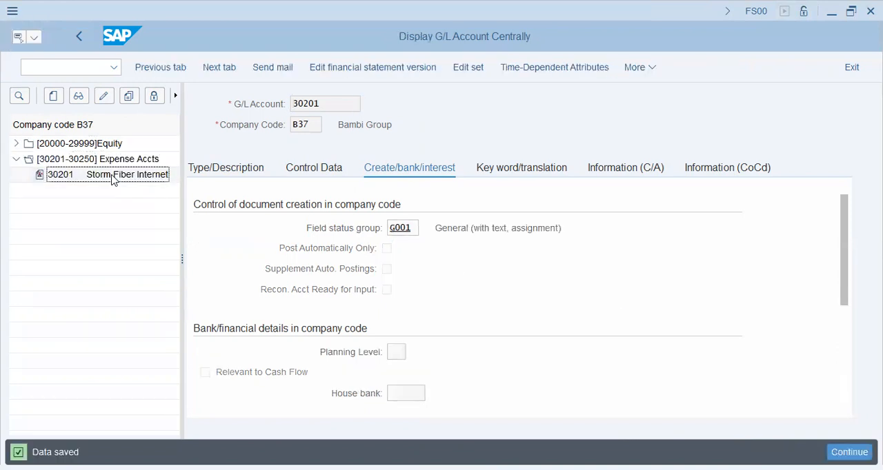
- Start creating a new G/L account 10101 in company code B37
left_click(60, 97)
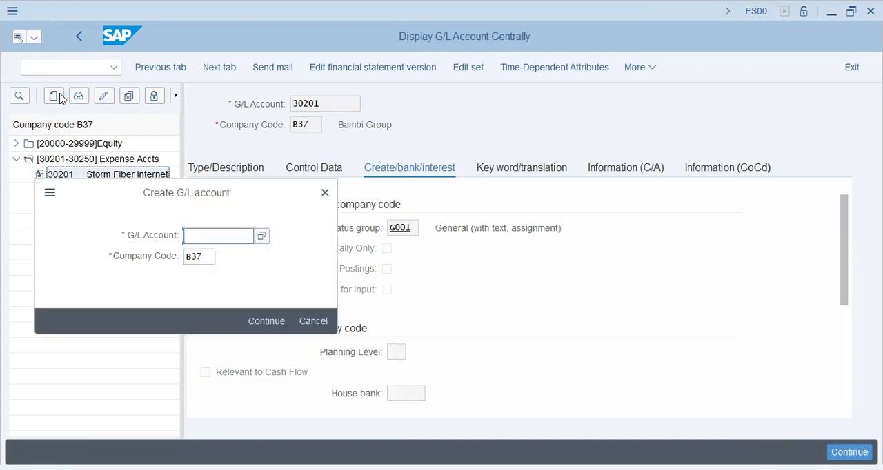
type("10101")
key("Tab")
key("Return")
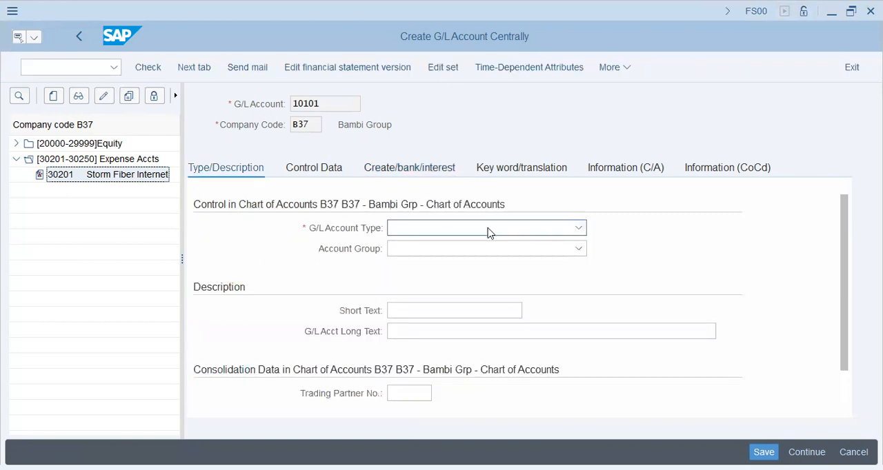
left_click(489, 230)
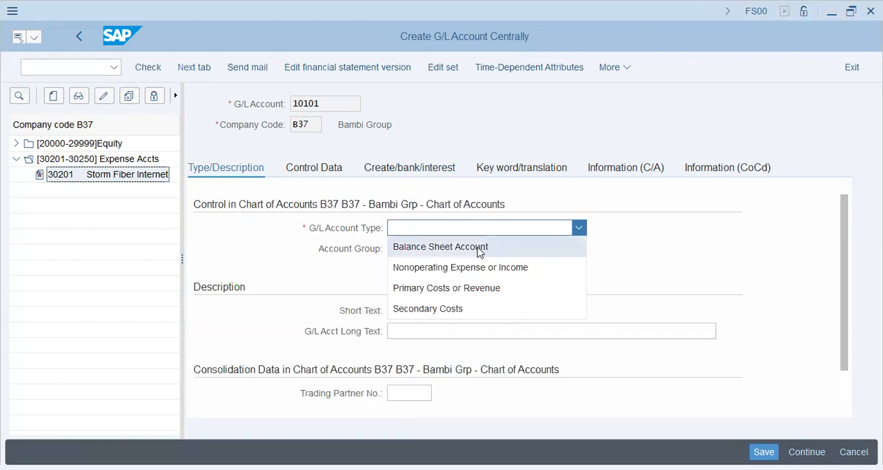
left_click(480, 249)
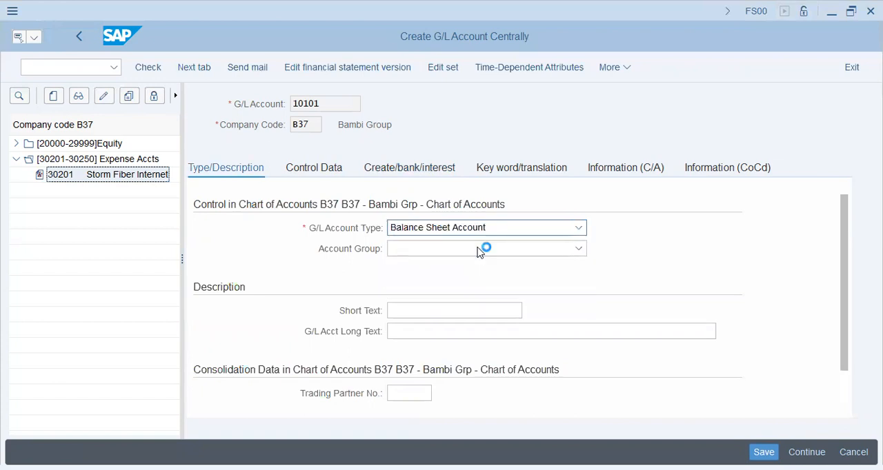
left_click(478, 250)
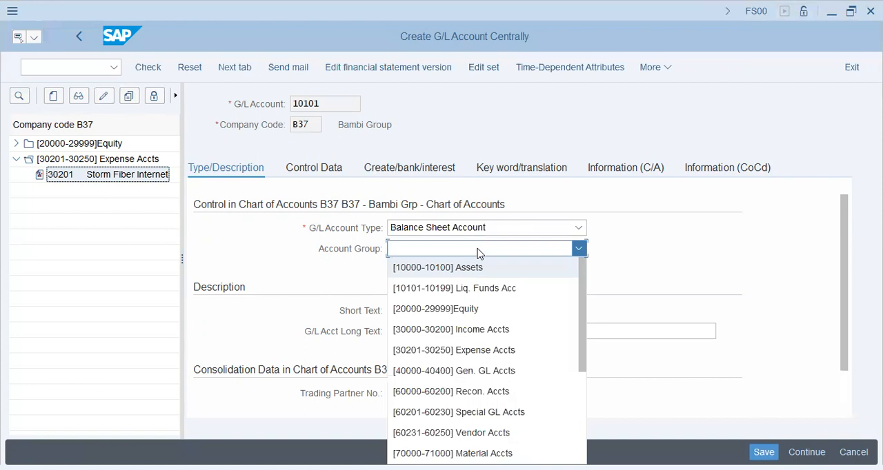
left_click(468, 289)
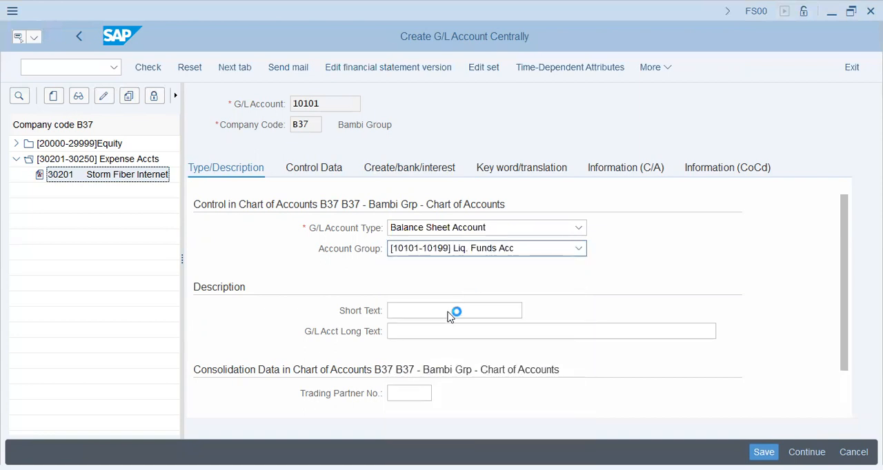
- Enter "Cash PKR Account" as both the short text and the long text of account 10101
left_click(452, 311)
type("C")
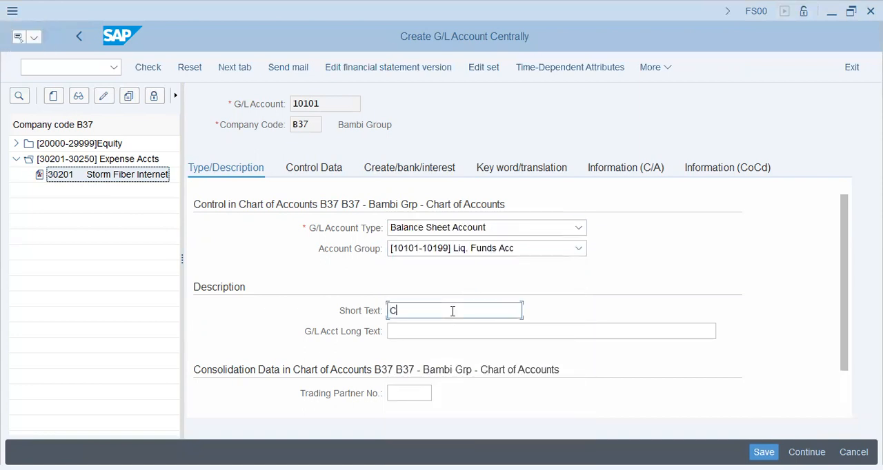
type("ash PKR Account")
key("Tab")
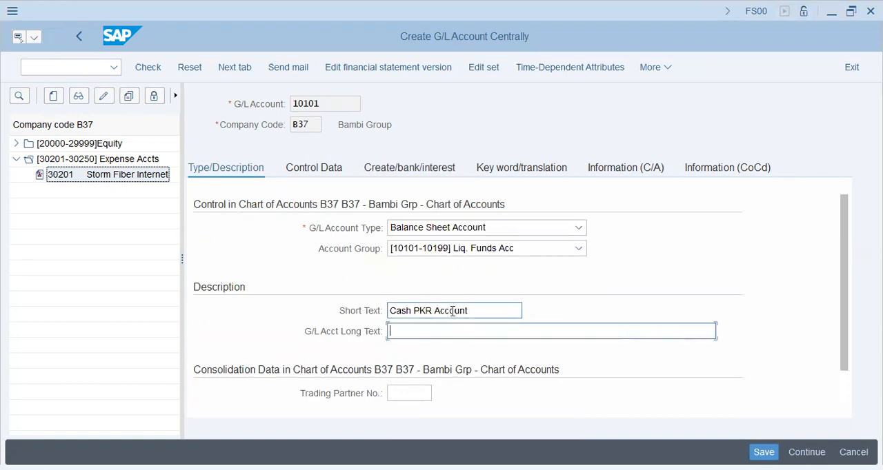
type("Cash PKR Account")
- In the control data of account 10101, set the tax category to * and allow posting without tax
left_click(329, 168)
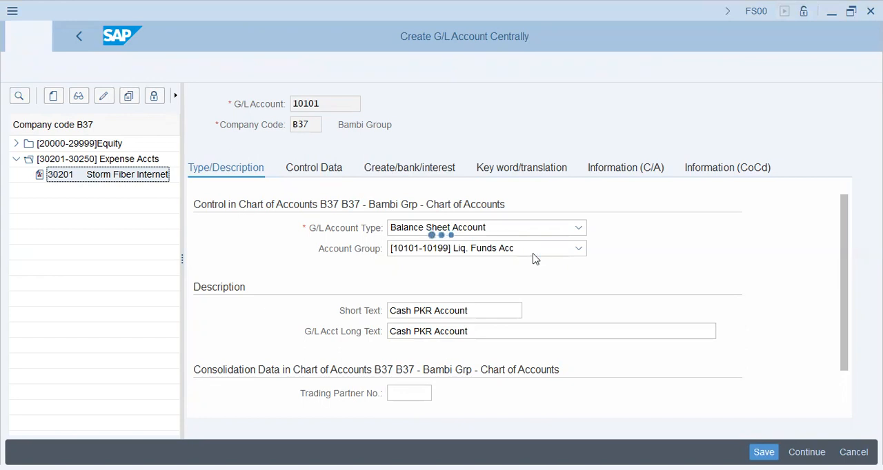
left_click(403, 310)
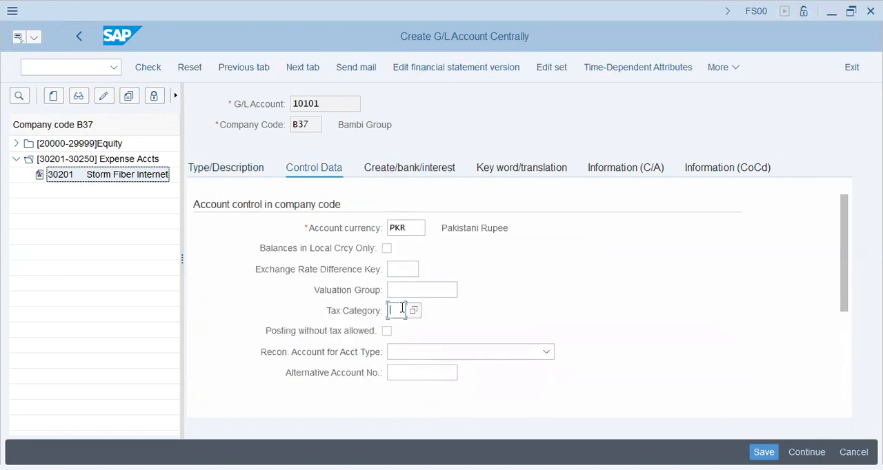
type("*")
key("Tab")
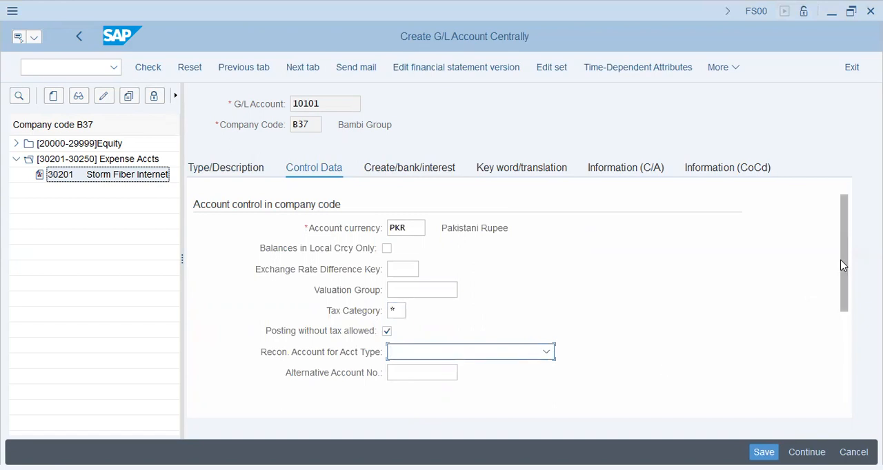
- Set the sort key of account 10101 to 001
scroll(842, 265, "down", 3)
left_click(401, 330)
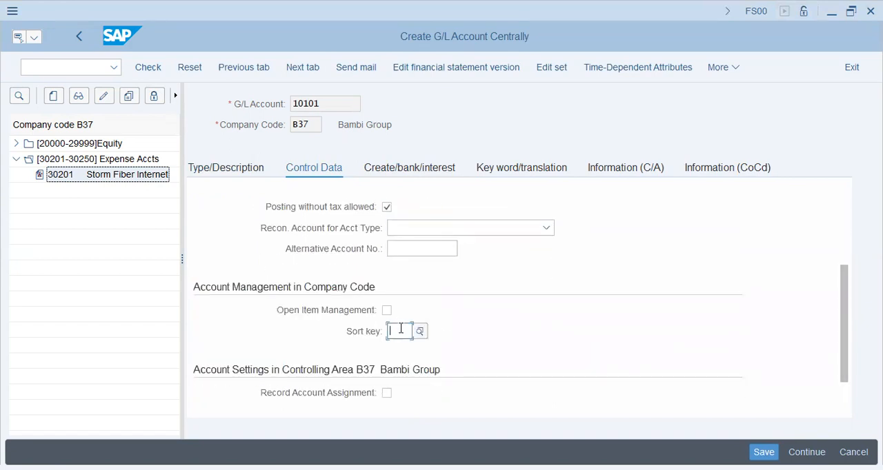
type("001")
key("Return")
- Assign field status group G001 to account 10101 in the document creation settings
left_click(407, 172)
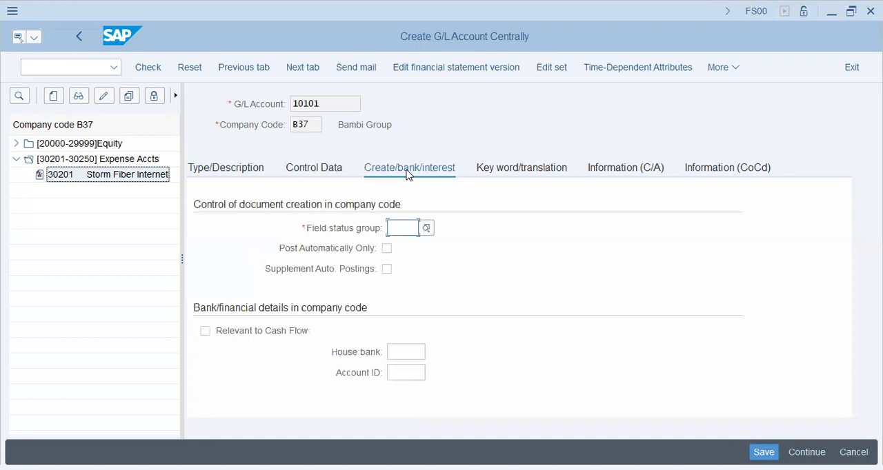
type("g001")
key("Tab")
key("Tab")
key("Tab")
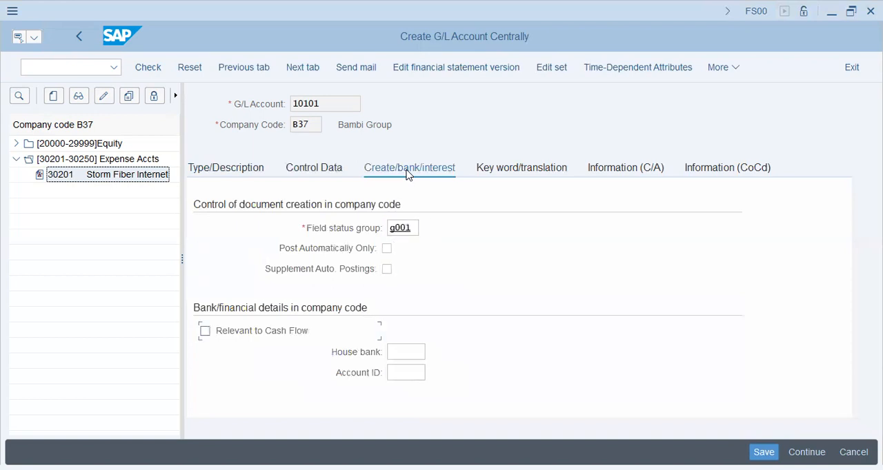
- Mark account 10101 as relevant to cash flow, leave the house bank and account ID blank, and save the account
left_click(273, 331)
left_click(404, 352)
left_click(402, 371)
left_click(400, 351)
left_click(404, 373)
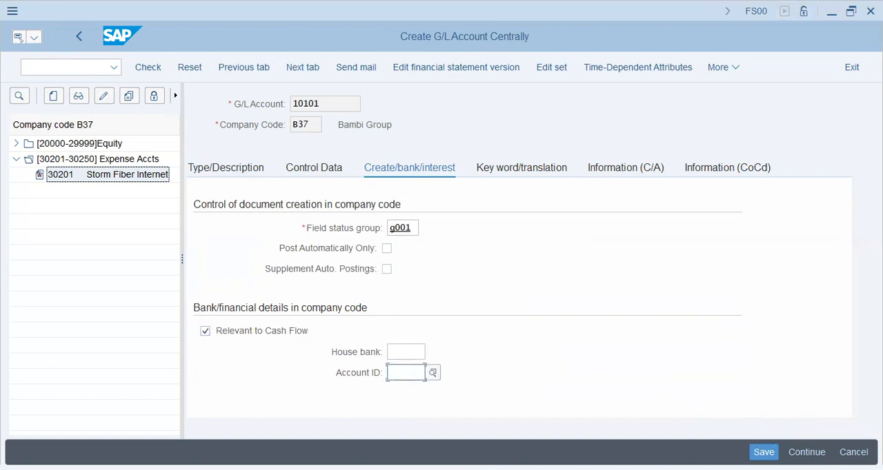
key("Return")
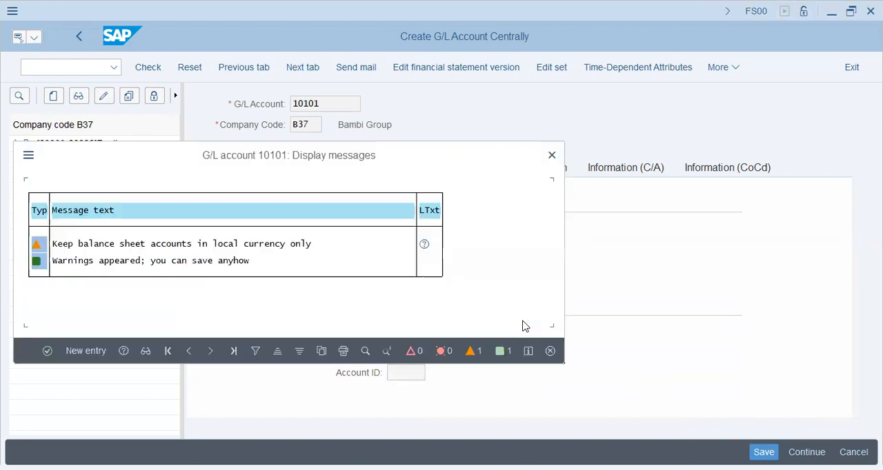
key("ctrl+s")
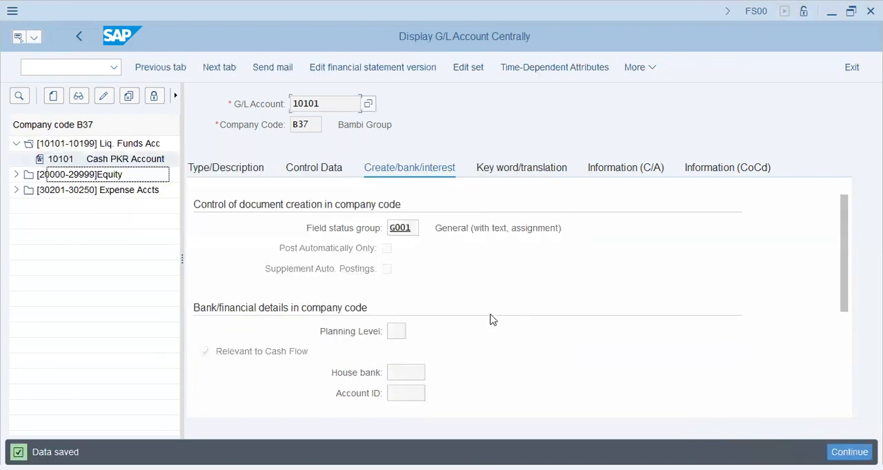
- Leave G/L account maintenance and open FB50 - Enter G/L Account Document from the General Ledger document entry transactions
left_click(78, 36)
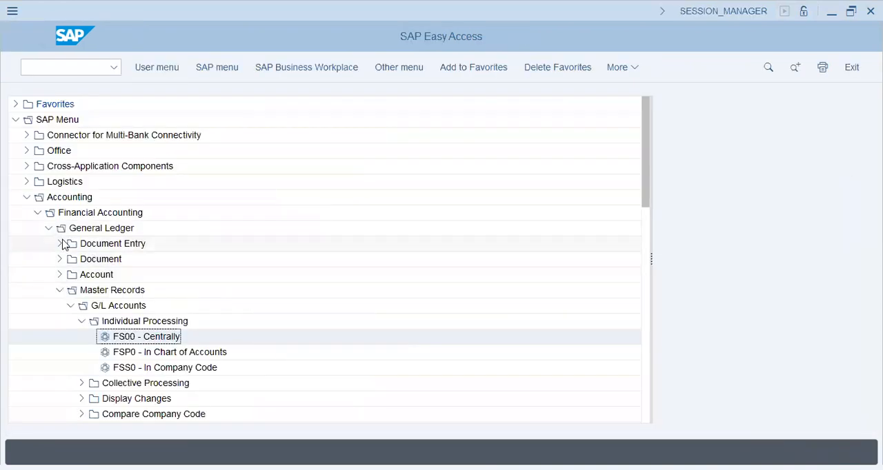
left_click(60, 245)
double_click(165, 213)
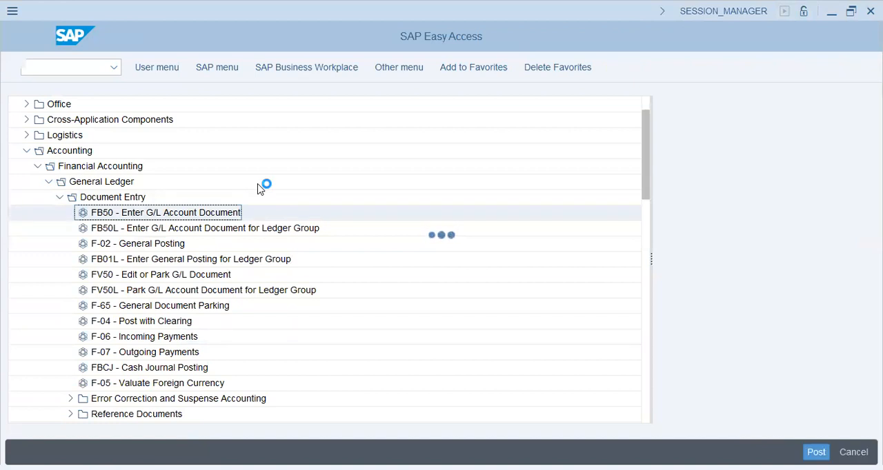
- Copy the posting date 06.12.2022 into the document date of the G/L document
left_click_drag(174, 165, 81, 179)
key("ctrl+c")
key("shift+Tab")
key("ctrl+v")
key("Tab")
key("Tab")
key("Tab")
key("Tab")
- Change the company code of the G/L document to B37
left_click_drag(170, 250, 316, 243)
left_click(229, 76)
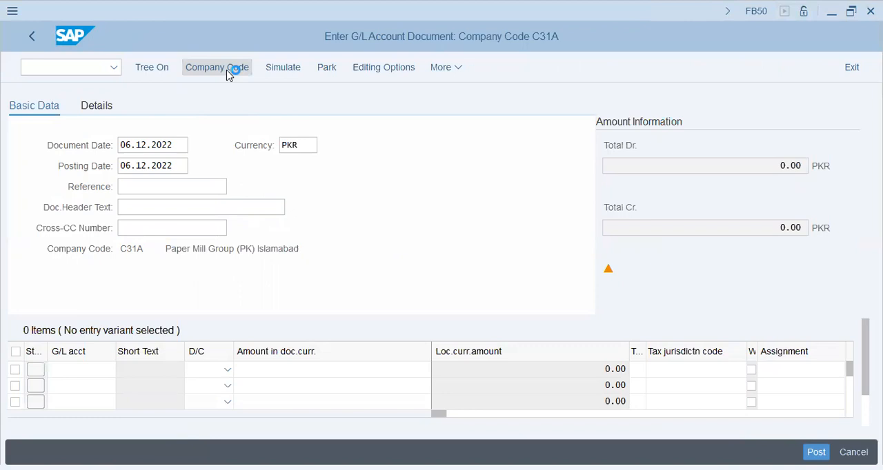
type("b37")
key("Return")
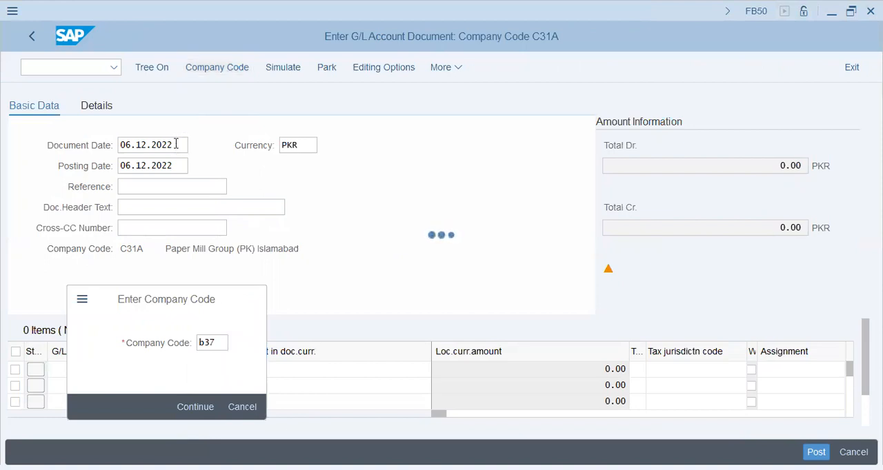
- Enter 06.12.2022 as the document date for the company code B37 document
type("06.12.2022")
key("Tab")
key("Tab")
key("Tab")
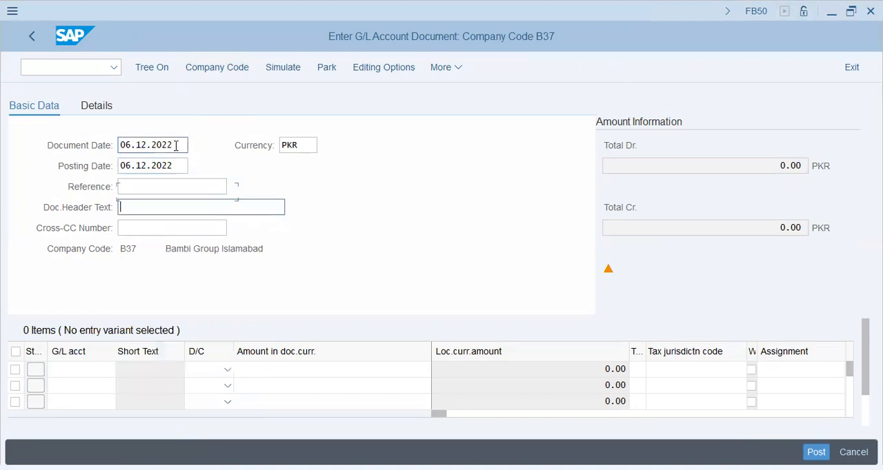
- Enter "Exp-->Cash-->10000" as the document header text
type("Exp")
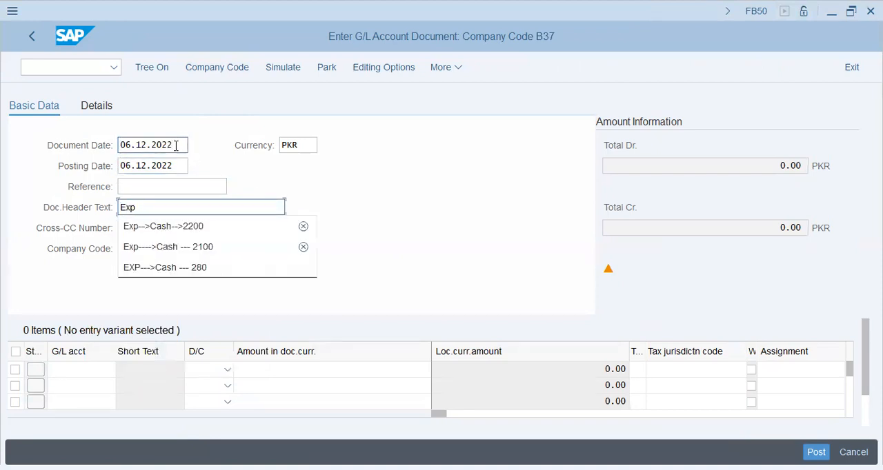
key("Return")
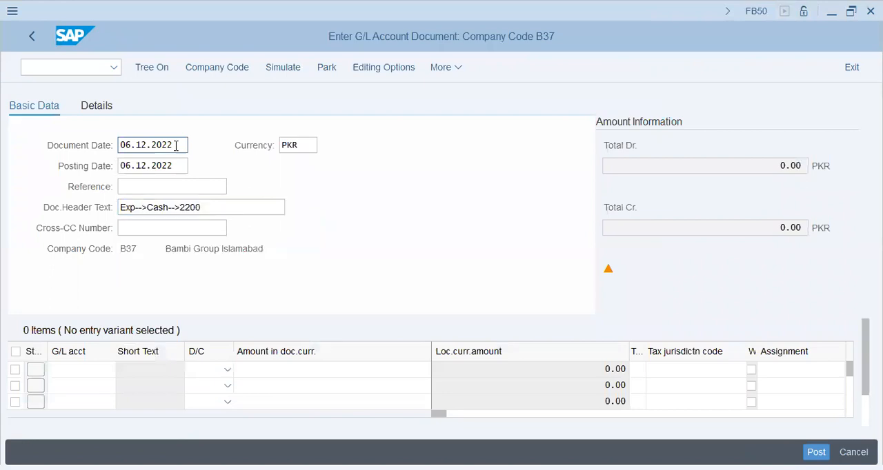
key("BackSpace")
key("BackSpace")
key("BackSpace")
key("BackSpace")
type("10000")
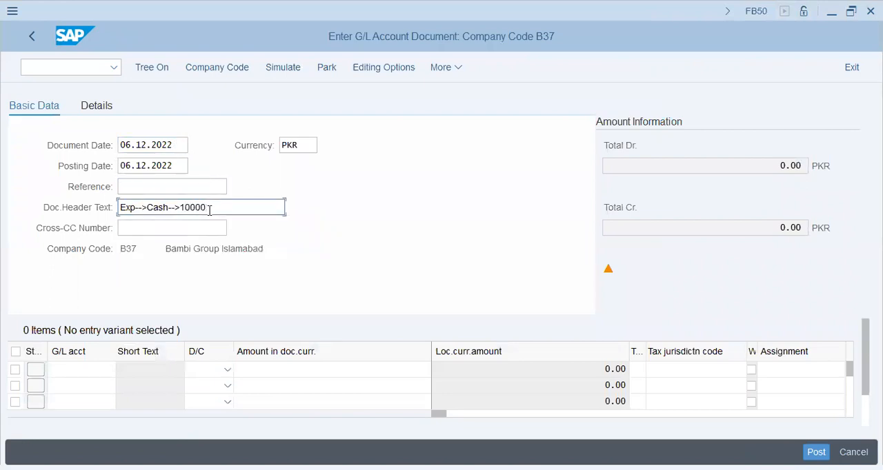
key("Return")
- Enter G/L account 30201 in the first line item of the document
key("shift+Tab")
key("Tab")
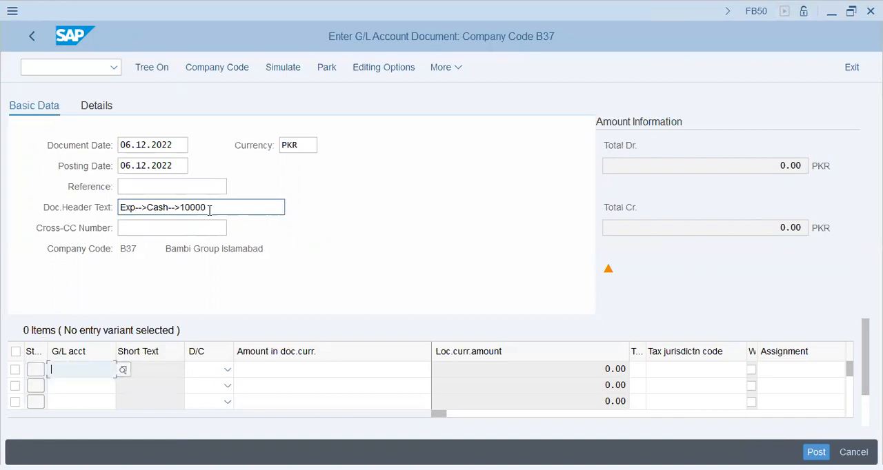
type("30201")
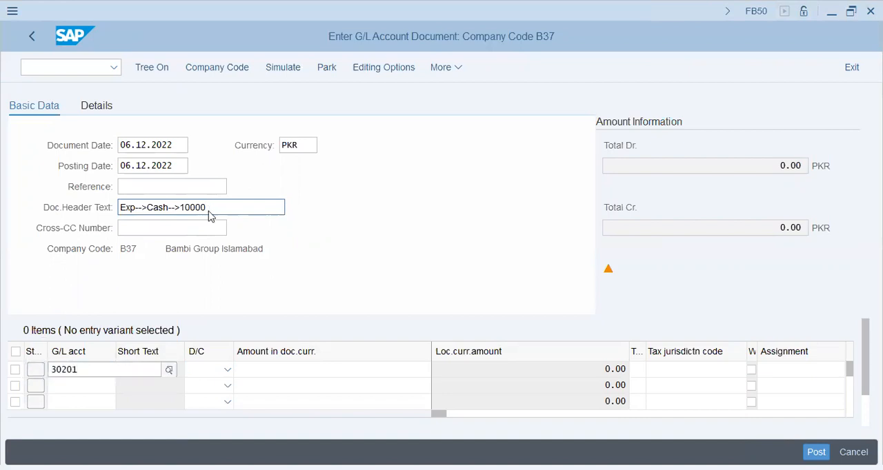
key("Return")
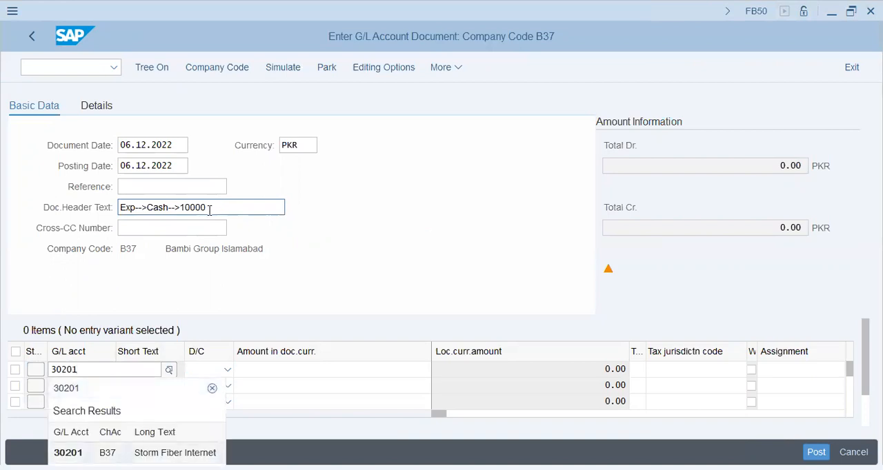
key("Return")
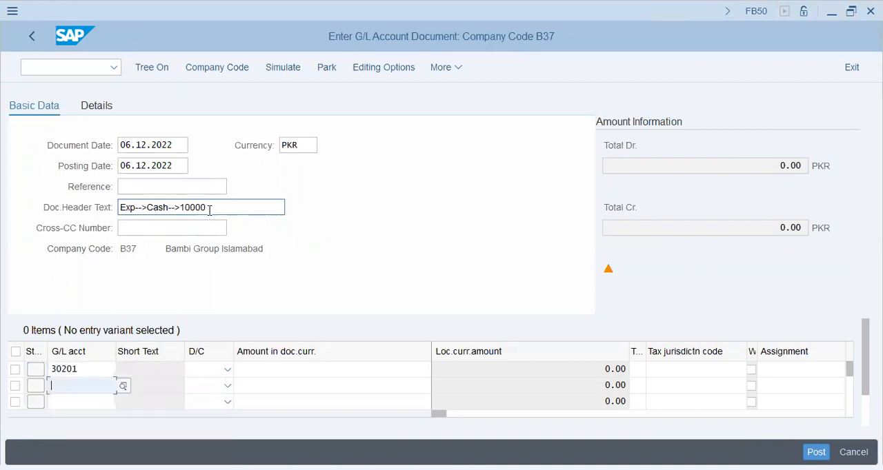
- Enter G/L account 10101 in the second line item, marking the first line as Debit and the second as Credit
type("10101")
key("Tab")
- Enter 10000 as the debit line's amount and * as the credit line's amount
key("Tab")
key("shift+Tab")
key("Up")
key("d")
key("Down")
key("c")
key("Tab")
key("Up")
type("10000")
key("Down")
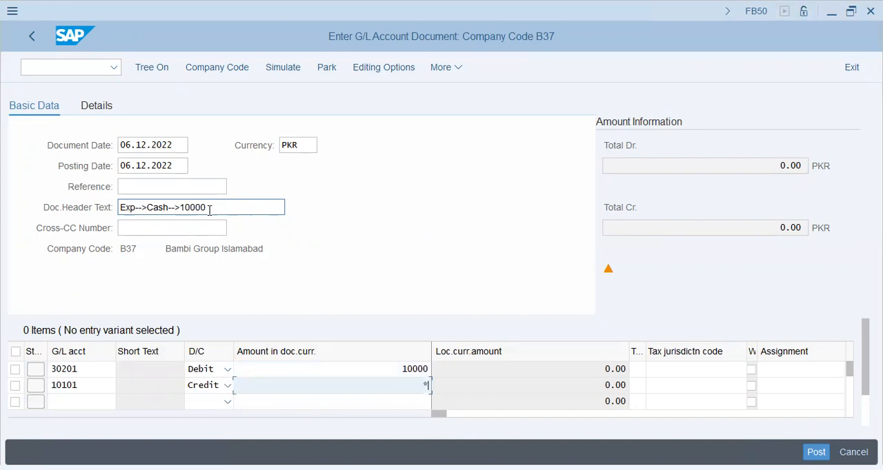
- Set the assignment of the 30201 line to "Exp--->Cash--10000", reusing the earlier Exp--->Cash--2200 suggestion
key("Tab")
key("Tab")
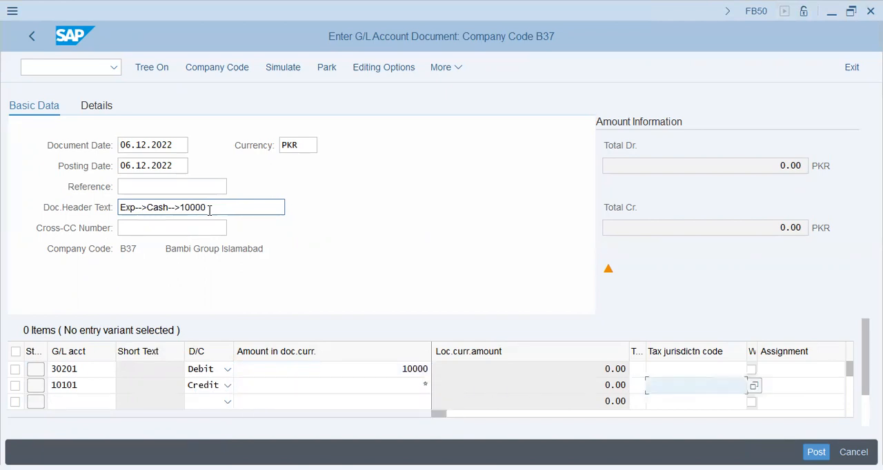
key("Tab")
key("Tab")
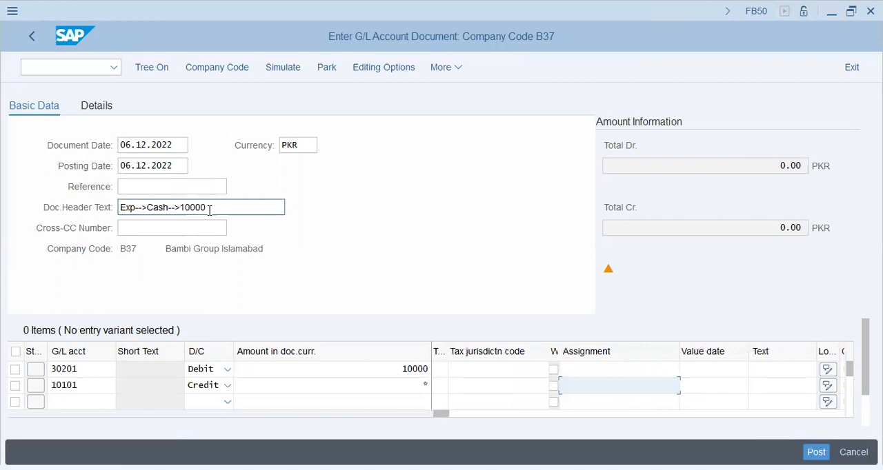
key("Up")
type("e")
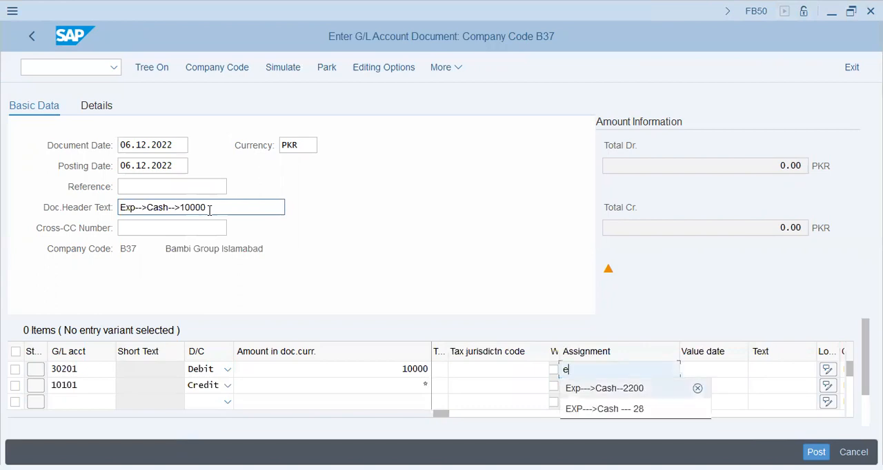
key("Down")
key("Return")
key("shift+Left")
key("shift+Left")
key("shift+Left")
key("shift+Left")
type("10000")
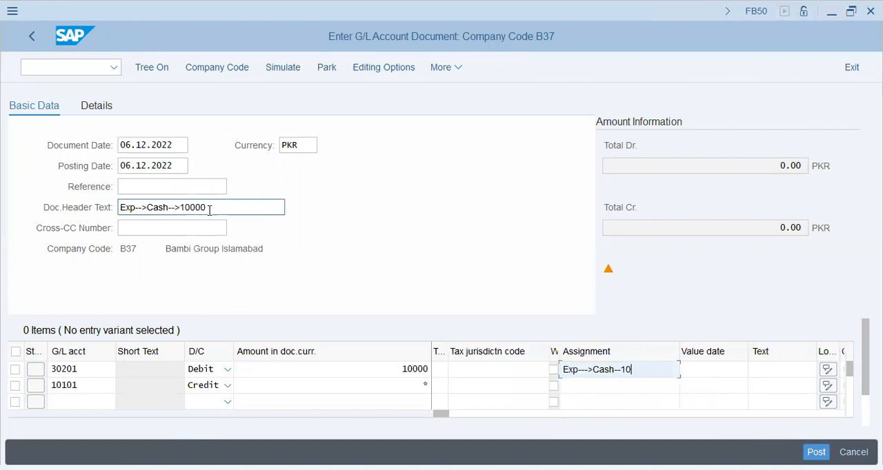
- Copy the first line's assignment into the second line's assignment and into the item text of both lines
key("Down")
key("Up")
key("shift+End")
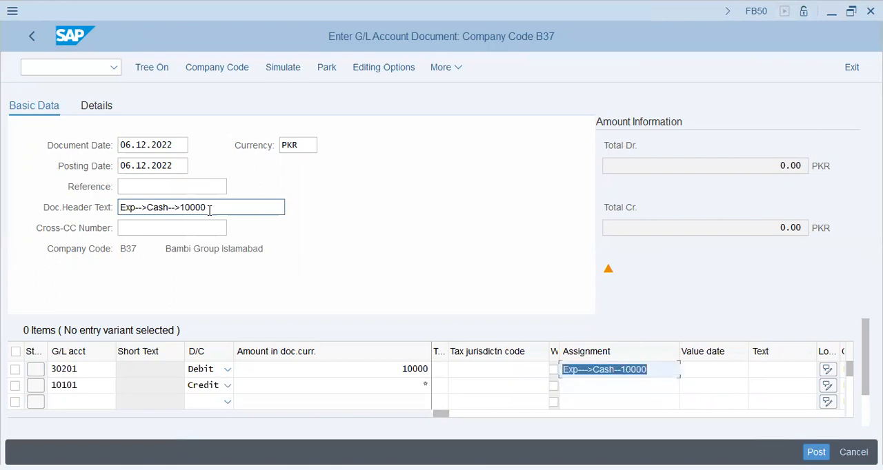
key("ctrl+c")
key("Down")
key("ctrl+v")
key("Tab")
- Assign cost center N37CC1 to the 30201 line by searching company code B37 without a controlling area, and check the document
key("Tab")
key("Up")
key("ctrl+v")
key("Down")
key("ctrl+v")
key("Tab")
key("Tab")
key("Tab")
key("Tab")
key("Tab")
key("Tab")
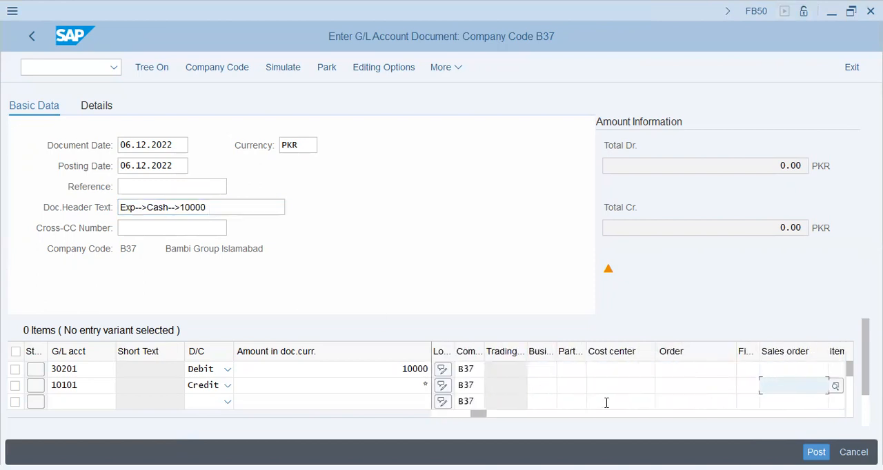
left_click(626, 370)
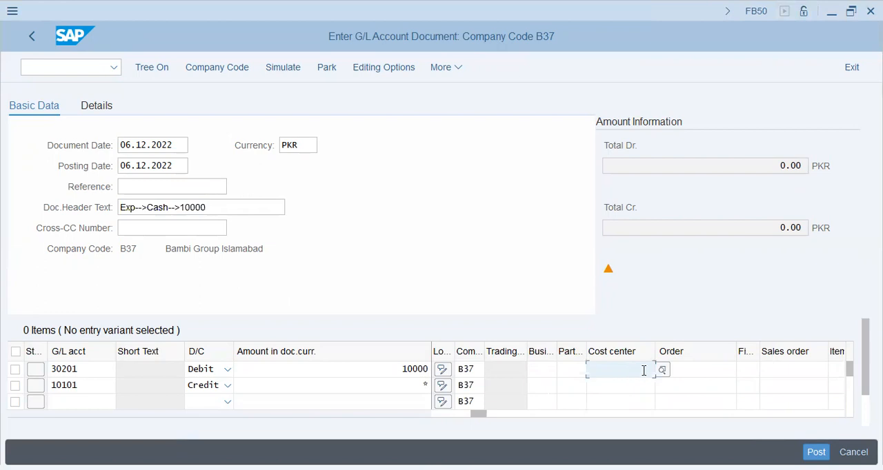
left_click(661, 373)
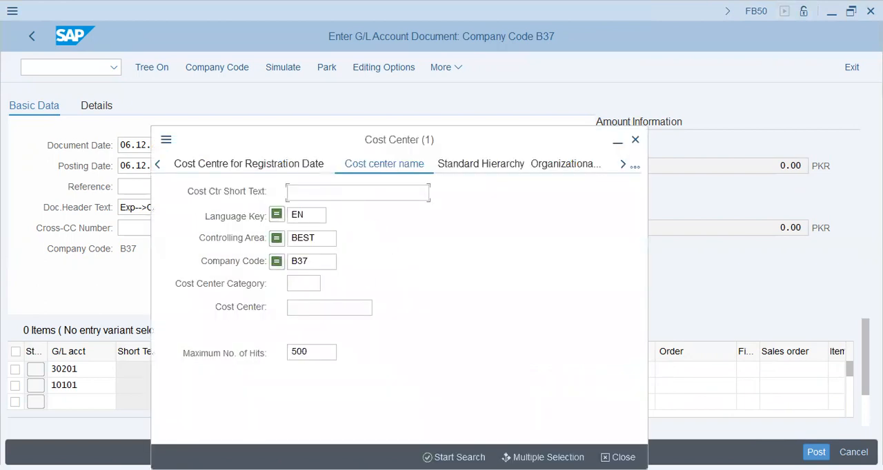
double_click(329, 239)
key("BackSpace")
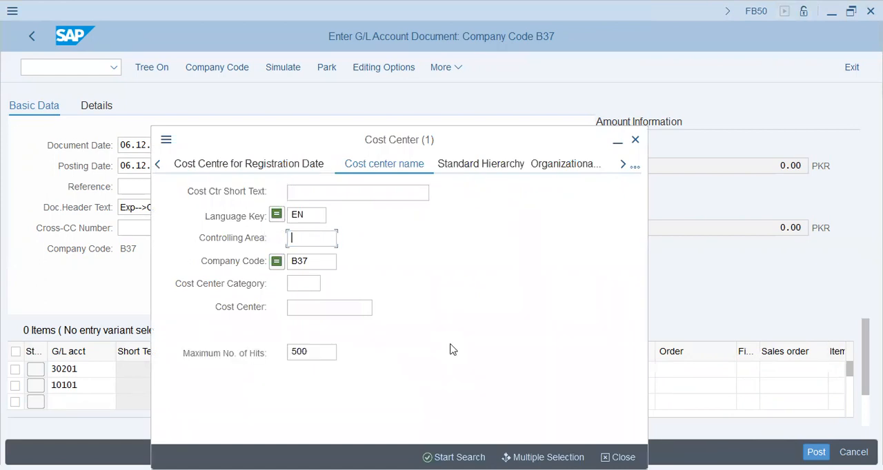
left_click(455, 457)
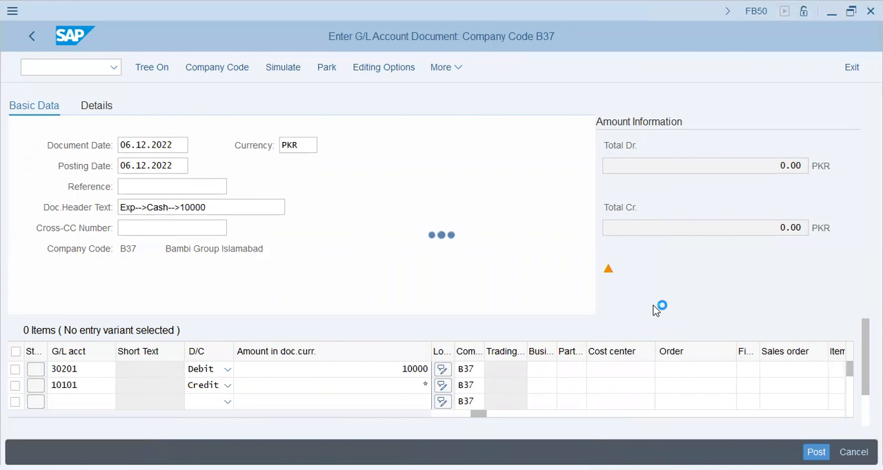
key("Return")
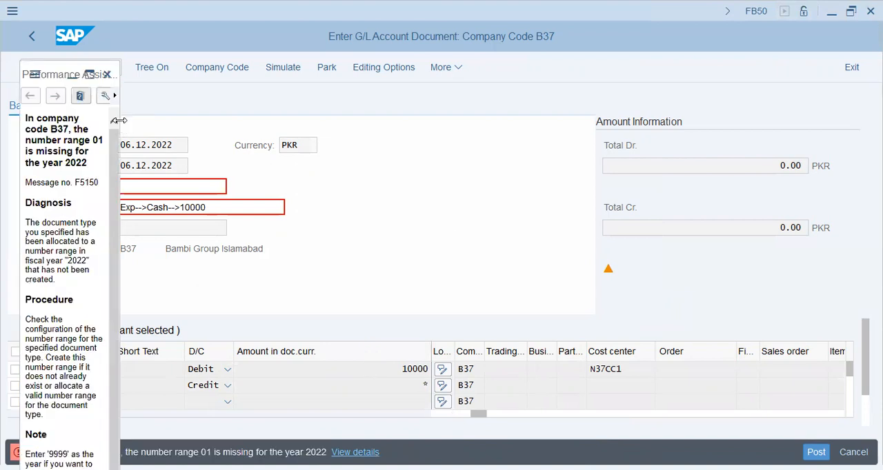
- Open the Copy to Company Code customizing activity for document number ranges from the message's help, without specifying a project
left_click_drag(119, 121, 547, 122)
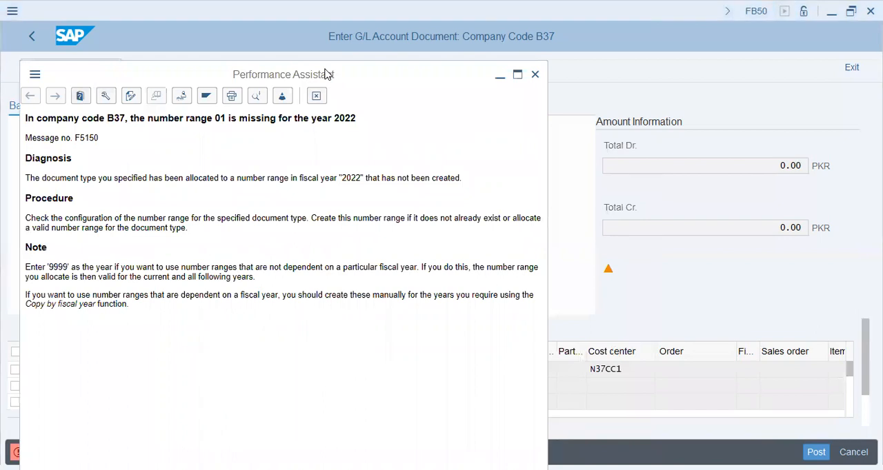
key("Escape")
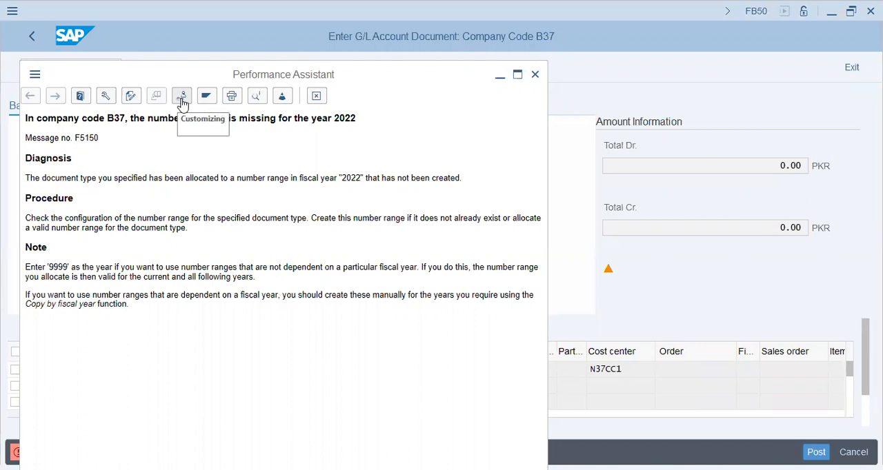
left_click(182, 101)
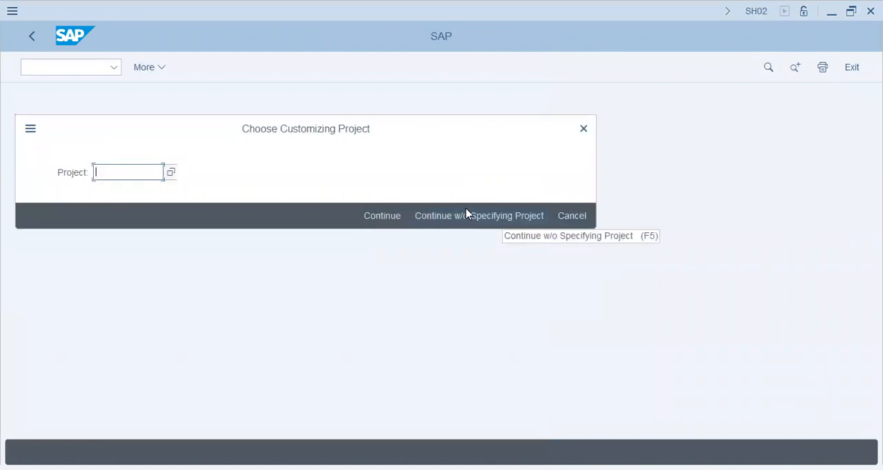
left_click(466, 214)
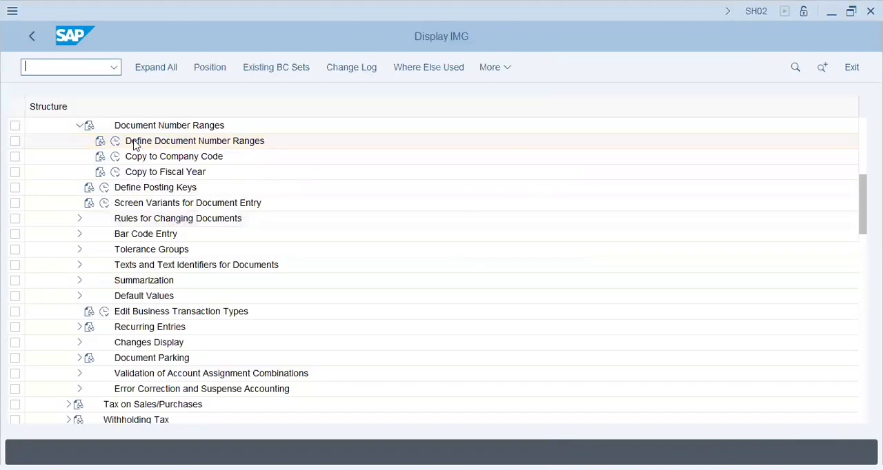
left_click(135, 143)
left_click(116, 158)
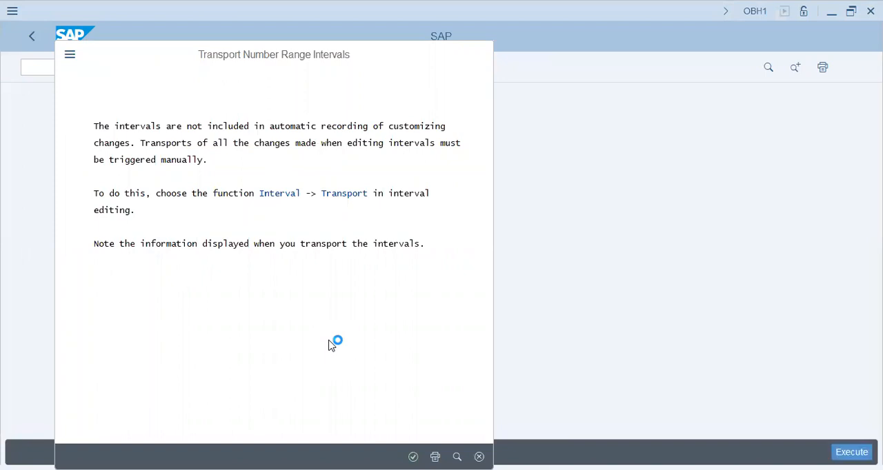
- Set the fiscal year to 2022 in the selection for copying document number ranges
key("Tab")
key("Tab")
key("Tab")
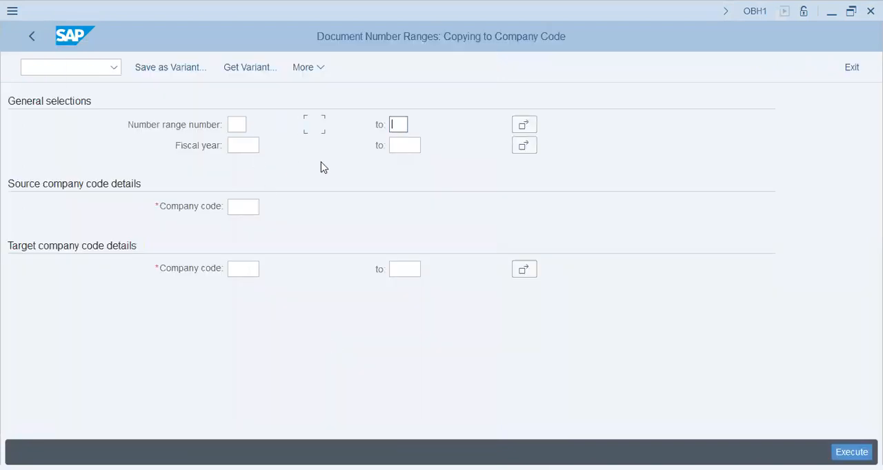
type("2022")
key("Tab")
key("Tab")
key("Tab")
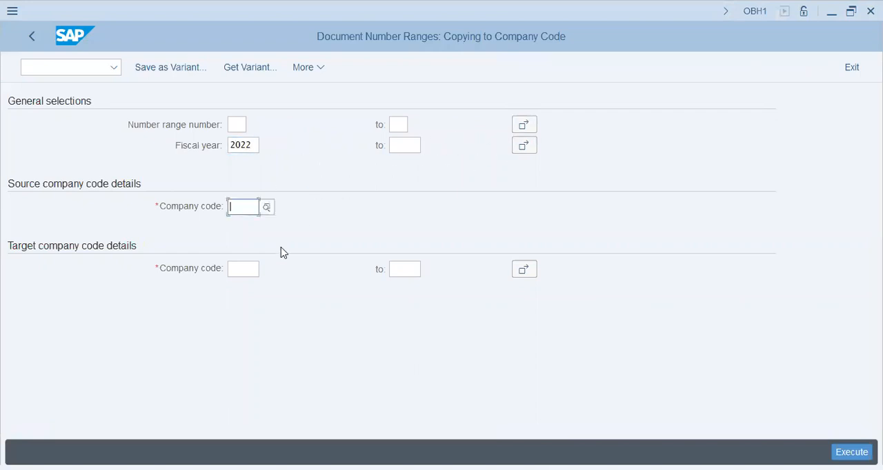
- Choose 0001 as the source company code and enter B37 as the target company code
left_click(262, 209)
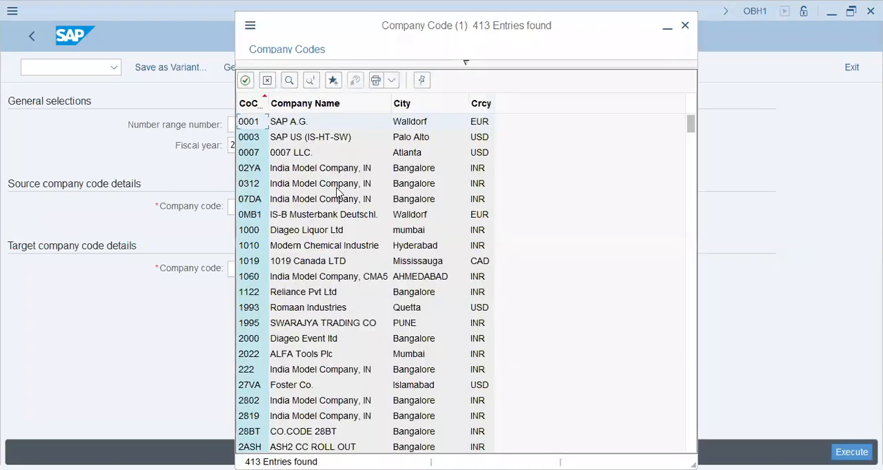
left_click(297, 123)
left_click(253, 269)
type("b37")
key("Return")
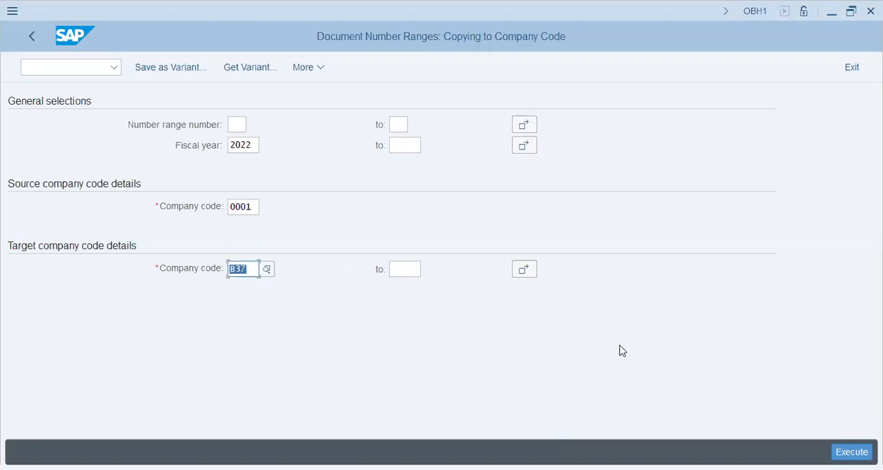
- Execute and confirm copying the number ranges to B37, and return to the G/L document
key("F8")
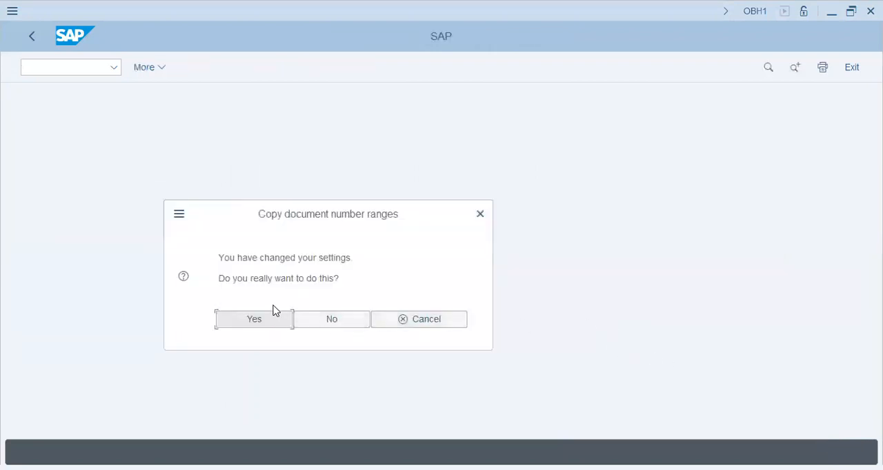
left_click(254, 320)
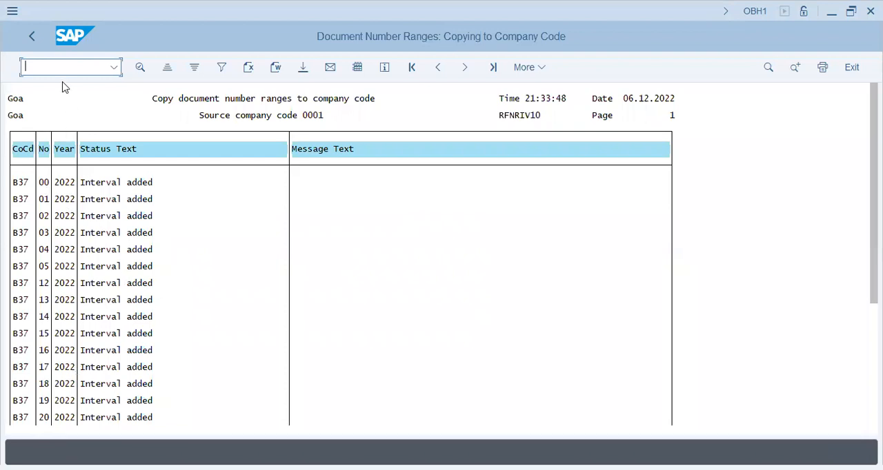
left_click(34, 35)
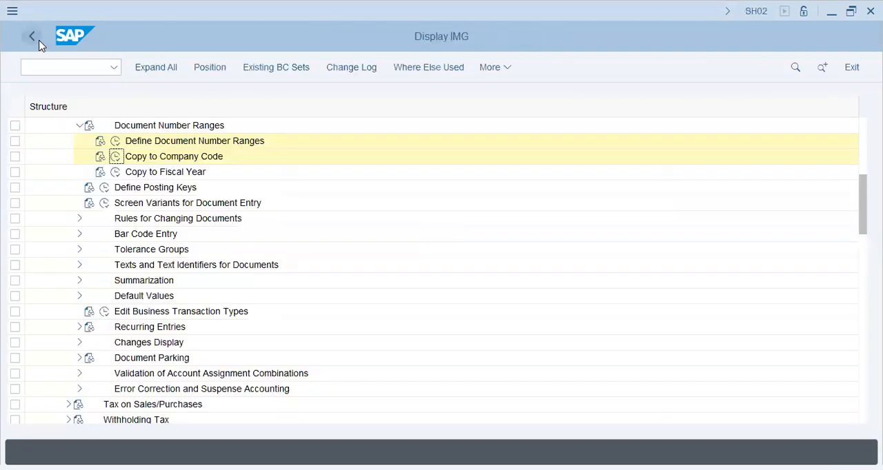
left_click(39, 40)
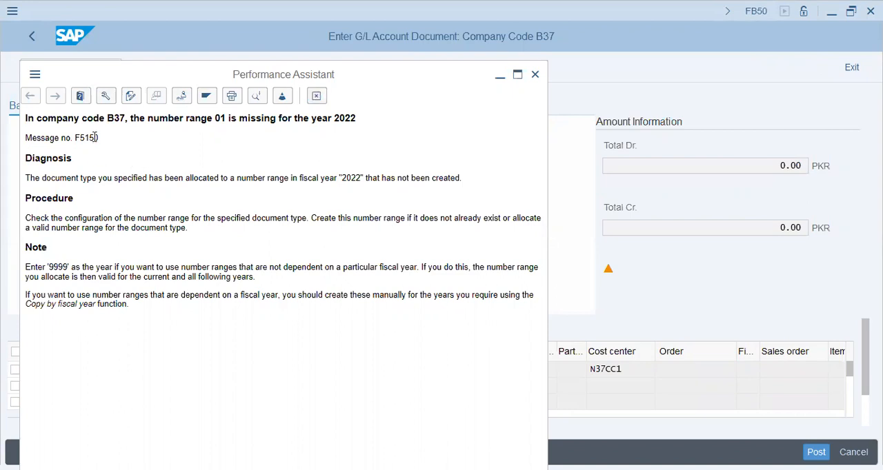
- Close the number range message help and check the G/L document again, passing the tax code warning
left_click_drag(99, 137, 25, 138)
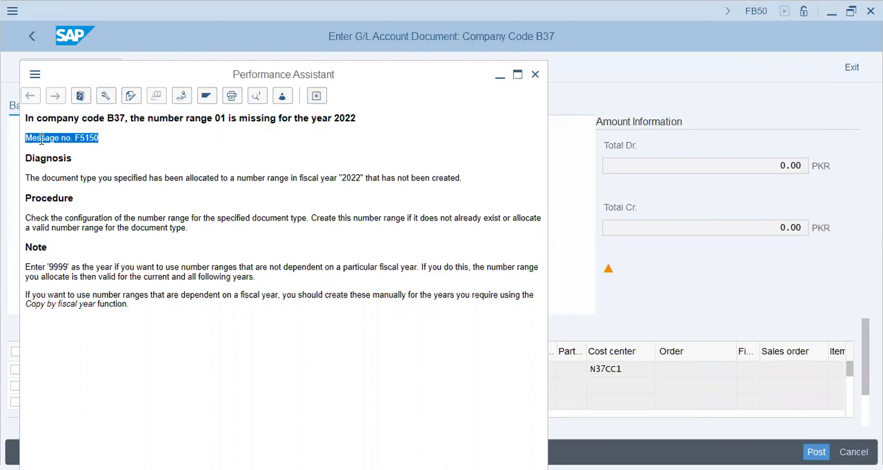
key("Escape")
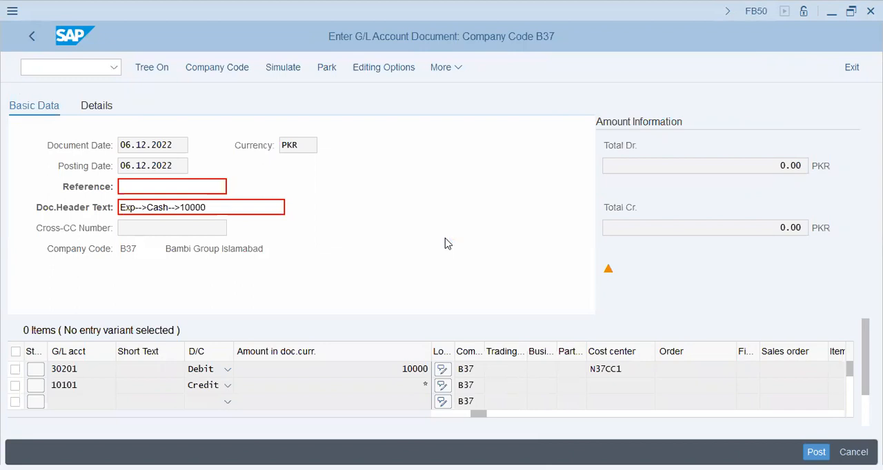
key("Return")
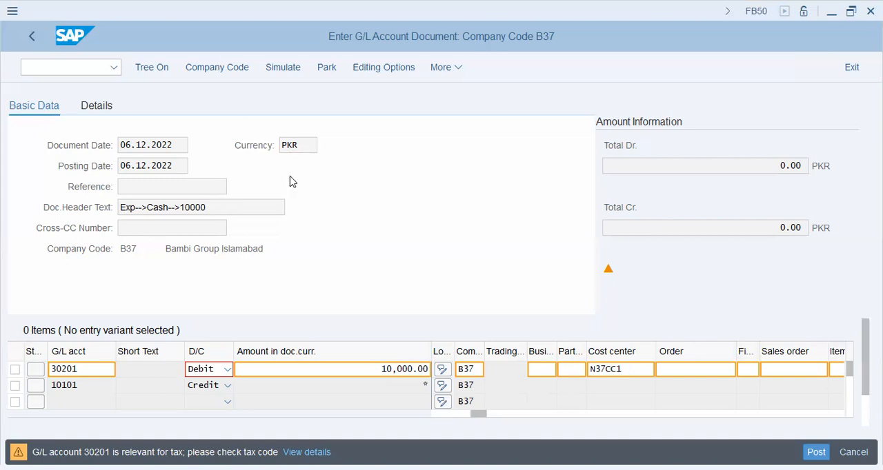
key("Return")
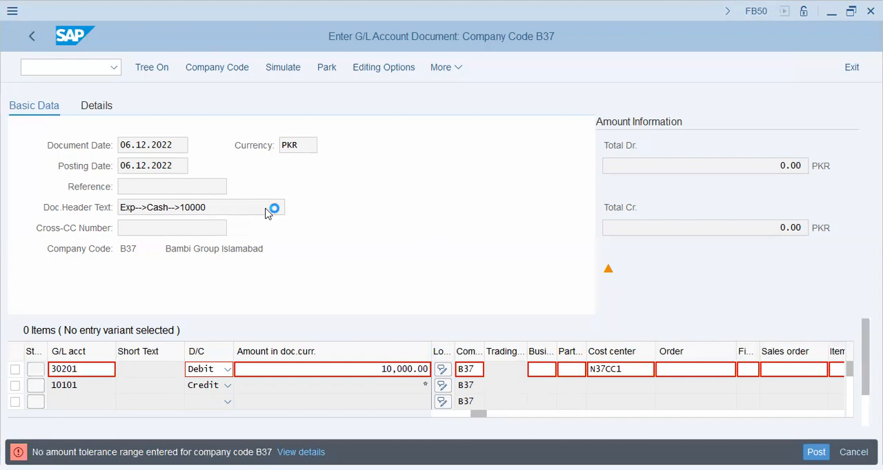
- Open the details of the amount tolerance error and of the tax code warning for account 30201
left_click(306, 452)
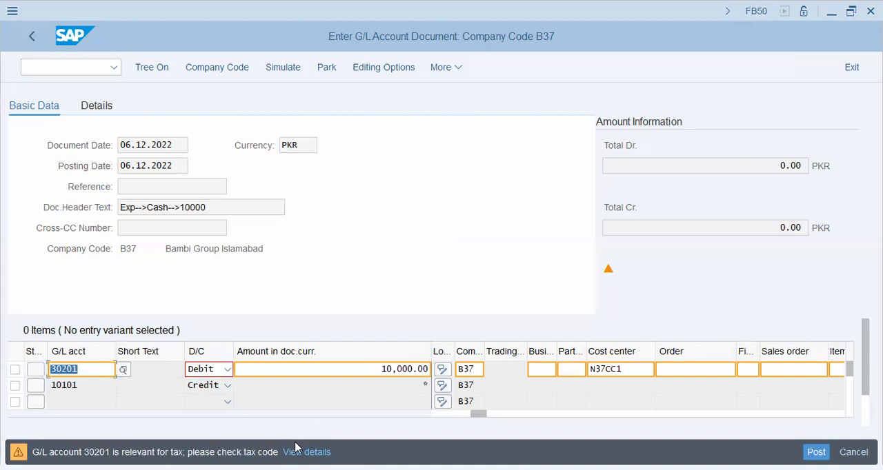
left_click(304, 452)
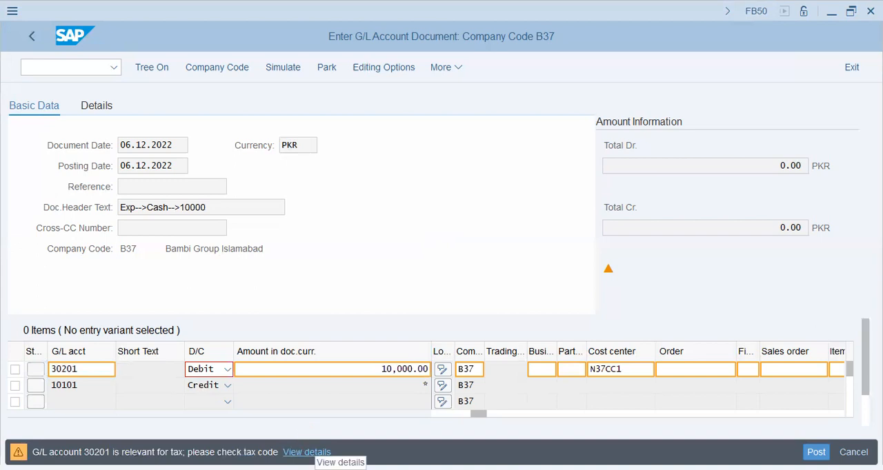
left_click(303, 409)
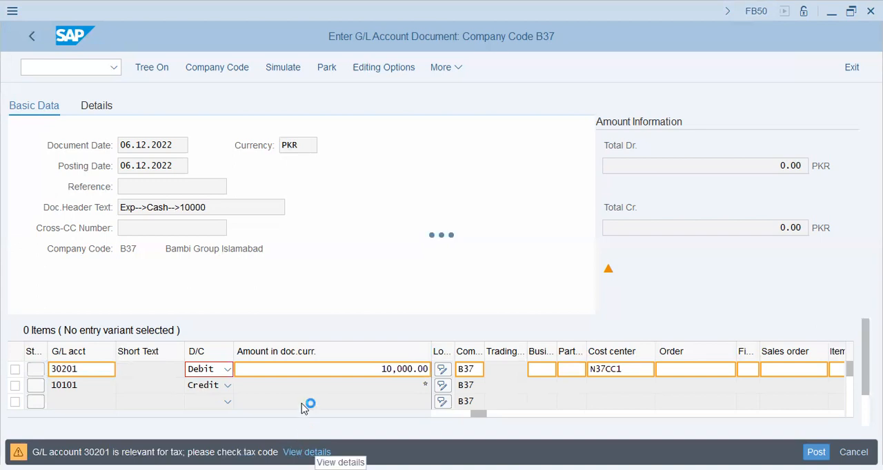